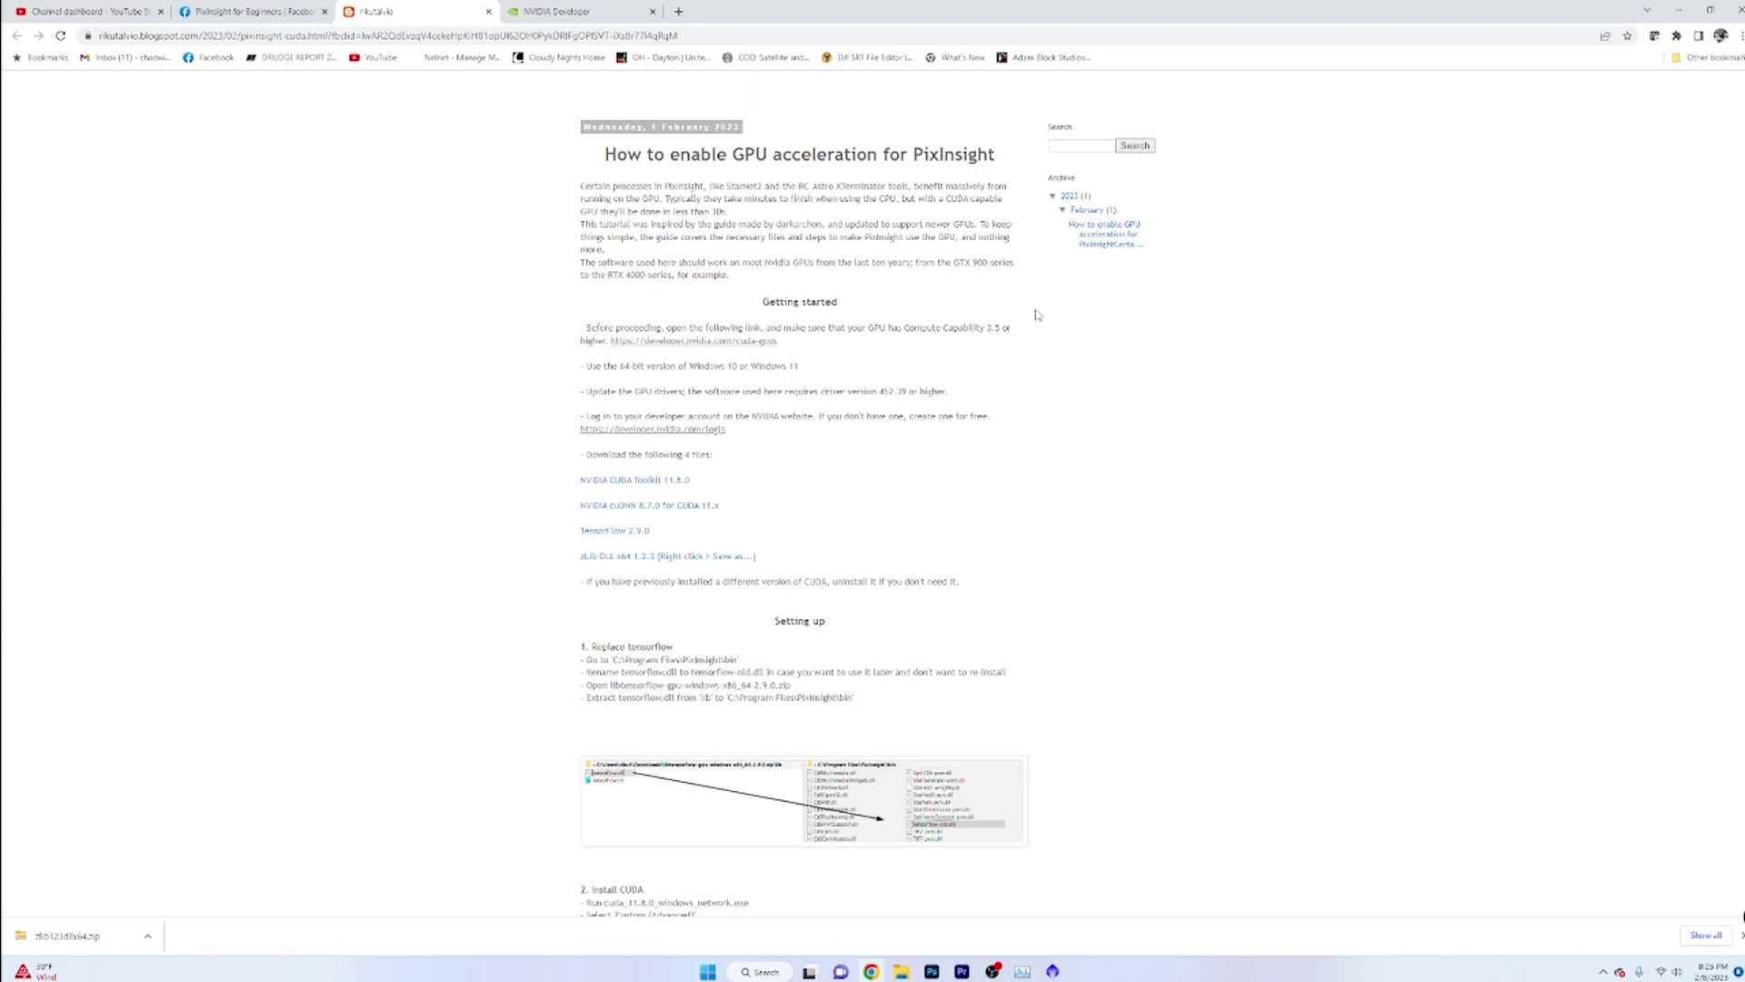
Scroll to the top of the GPU tutorial post and select its URL in Chrome's address bar
scroll(948, 256, up, 1)
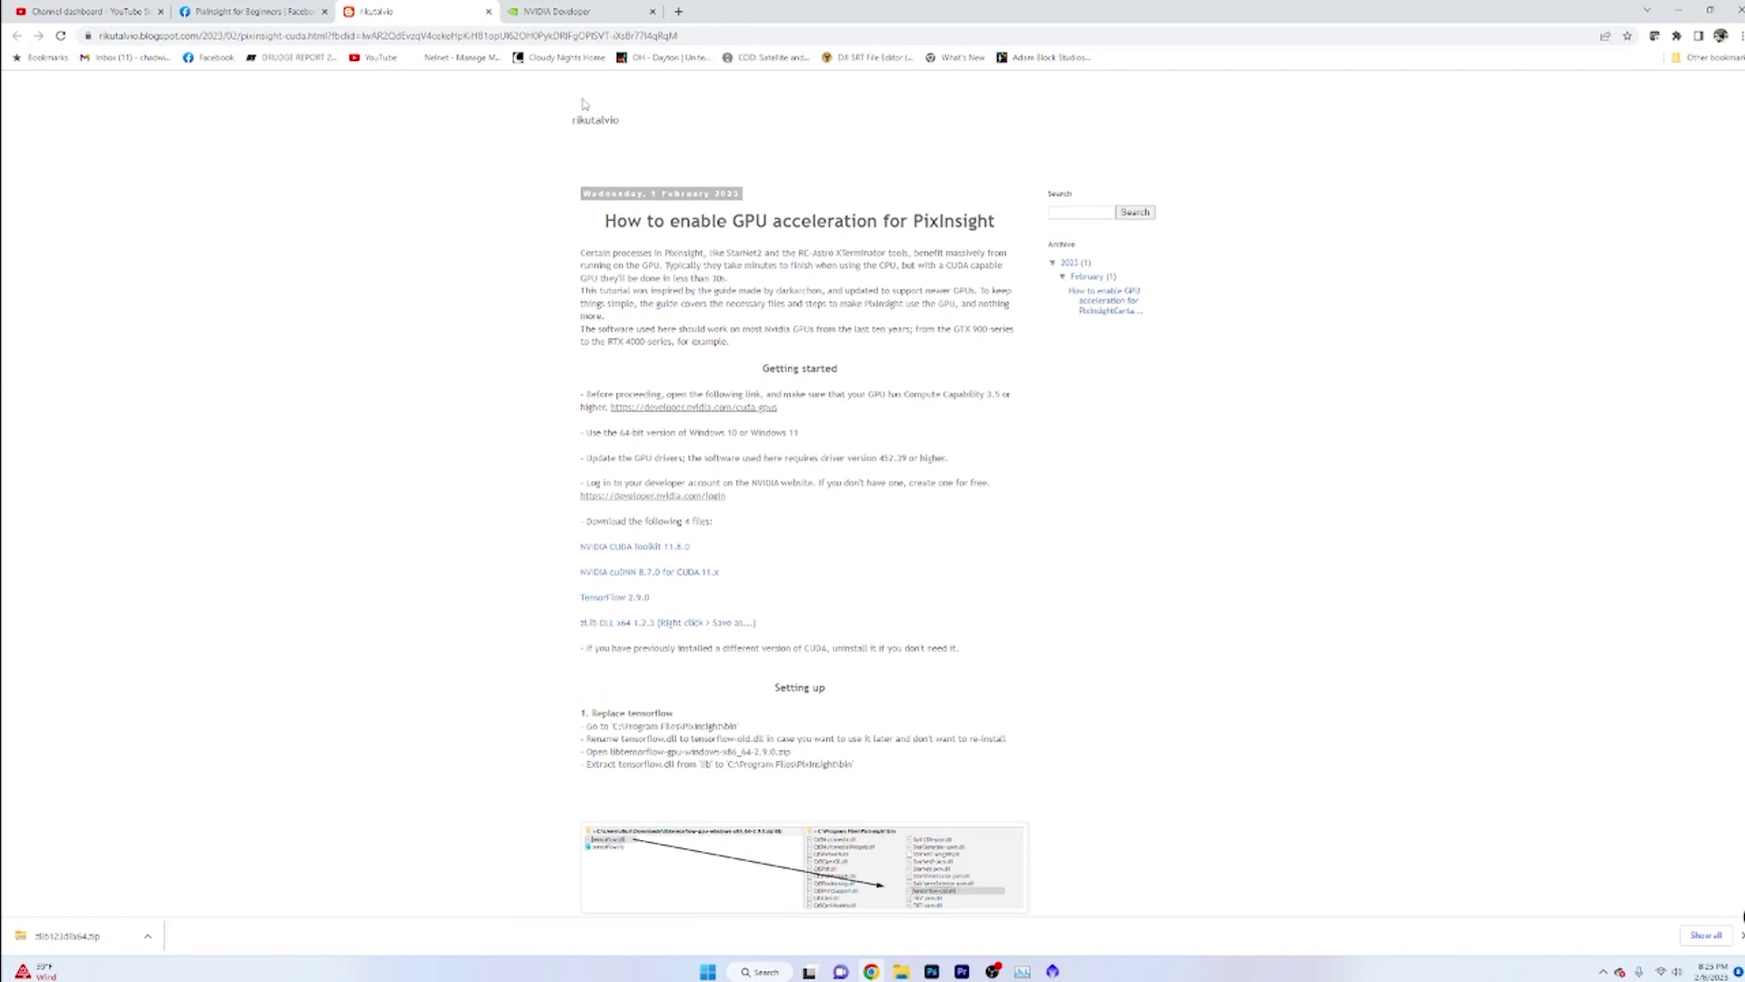
click(389, 34)
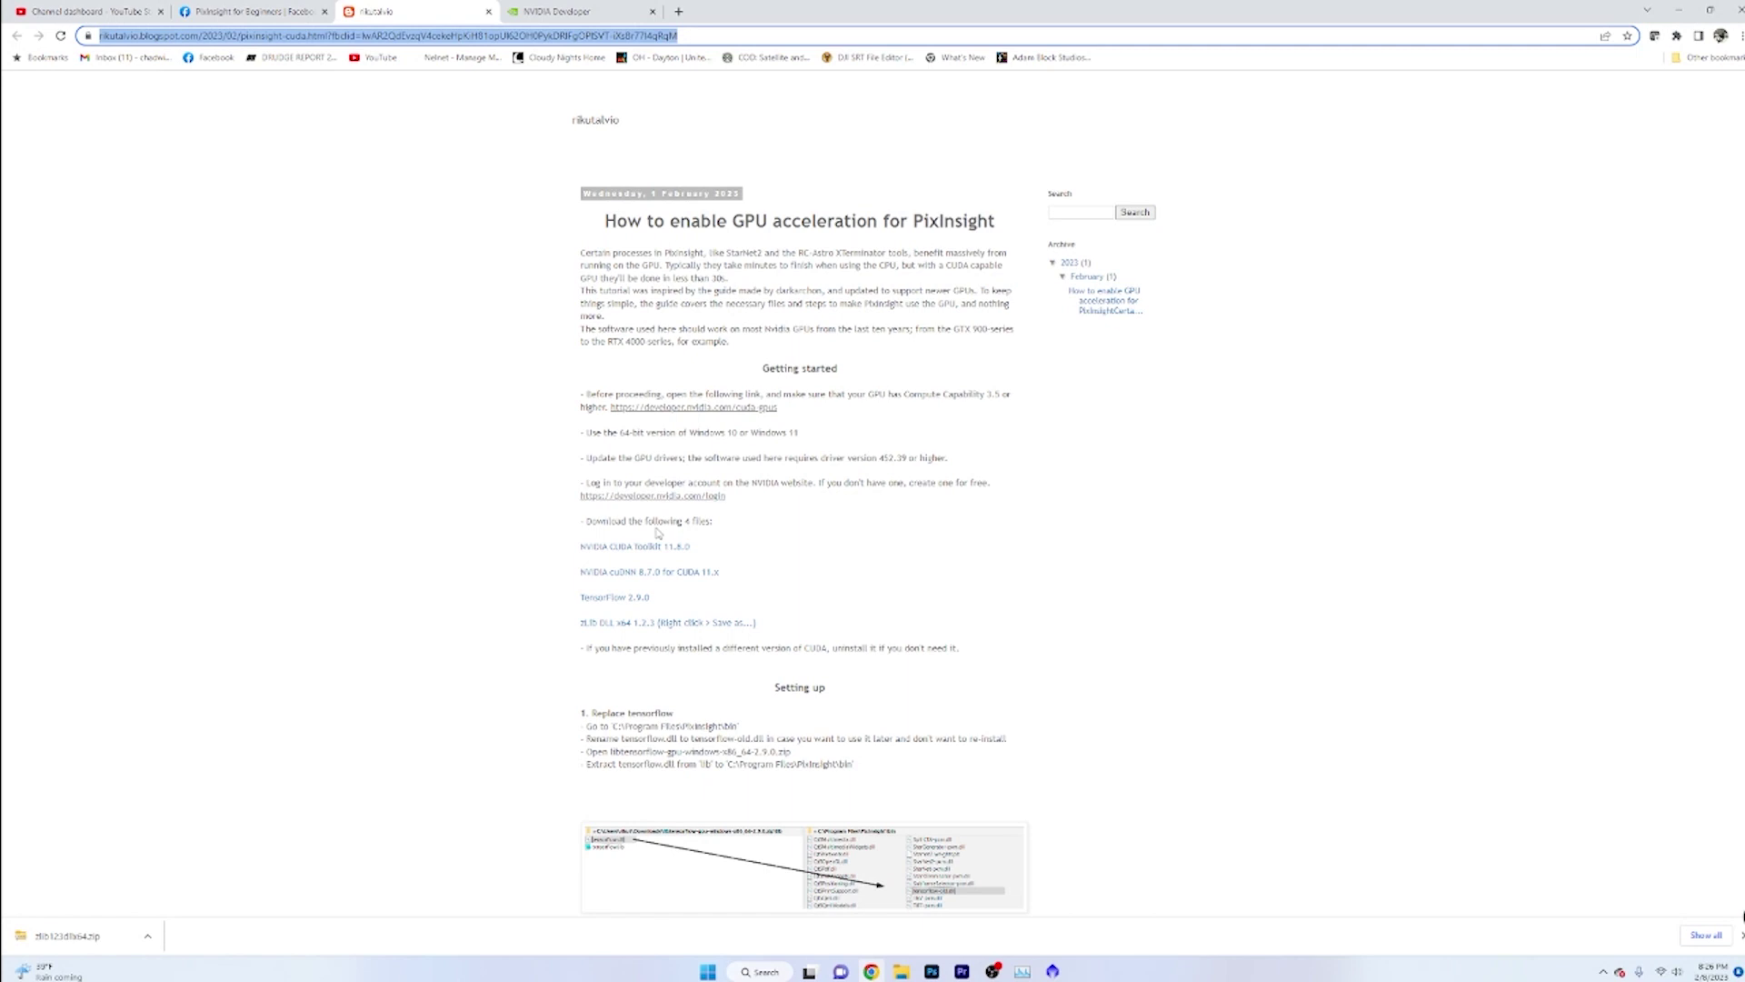
drag(557, 548, 649, 587)
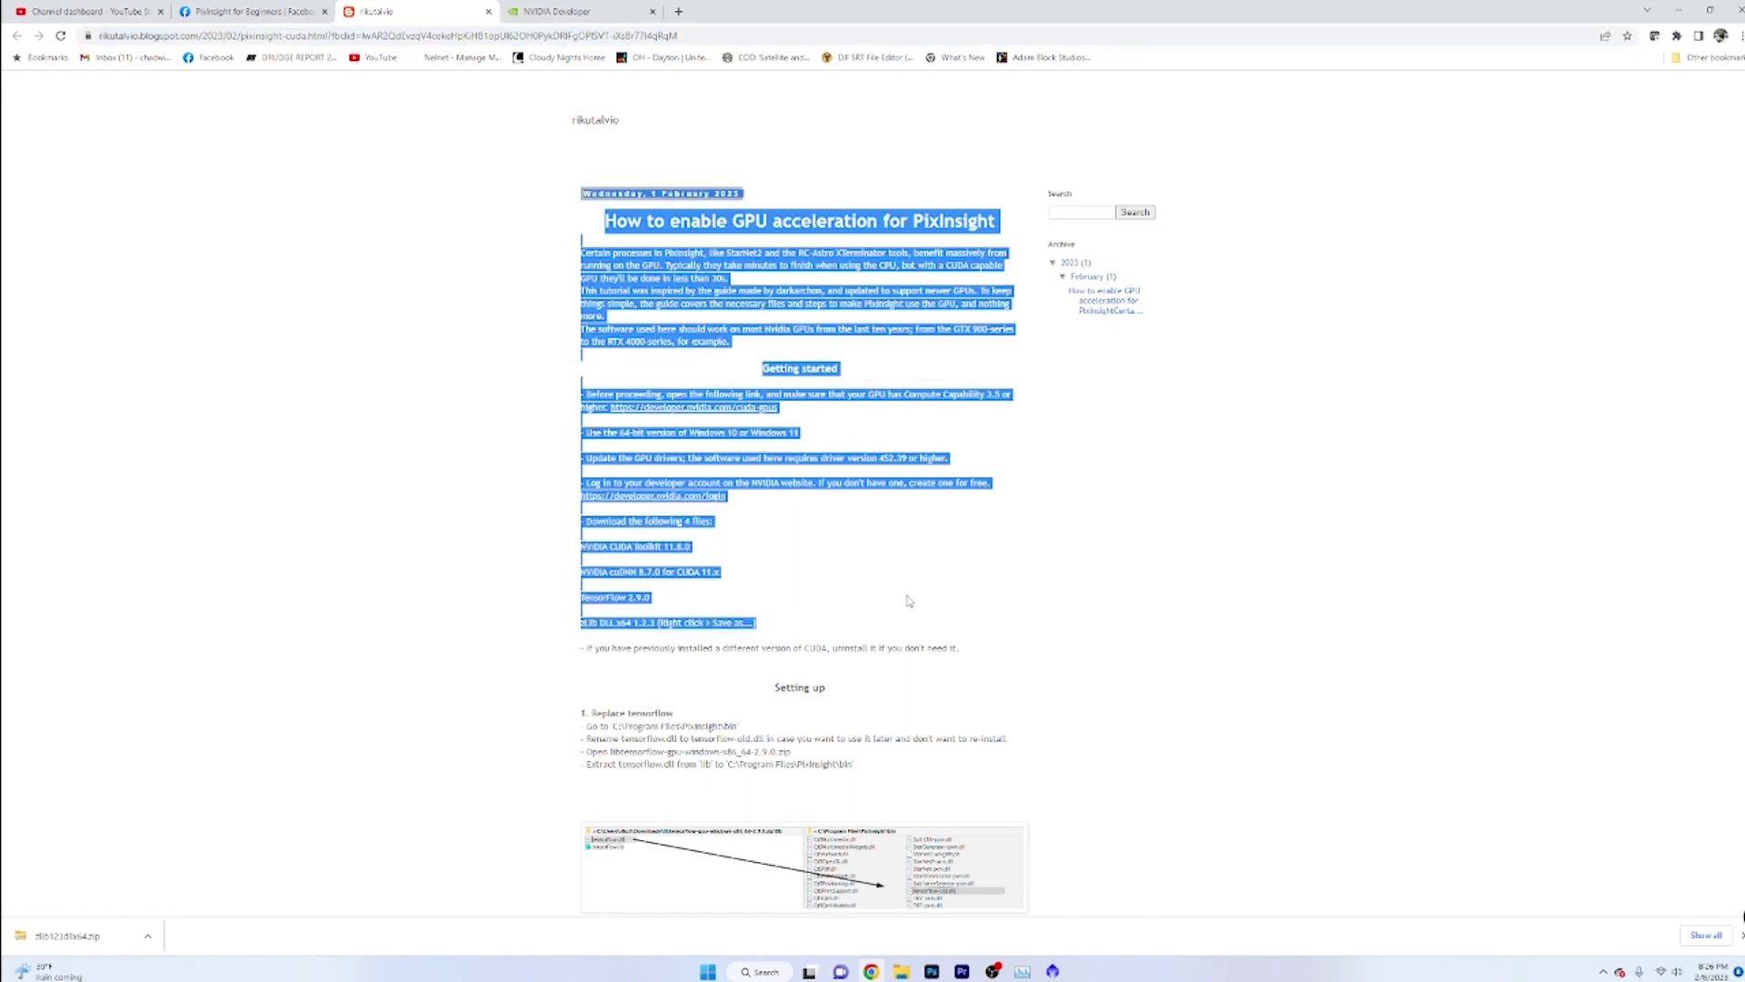
click(507, 588)
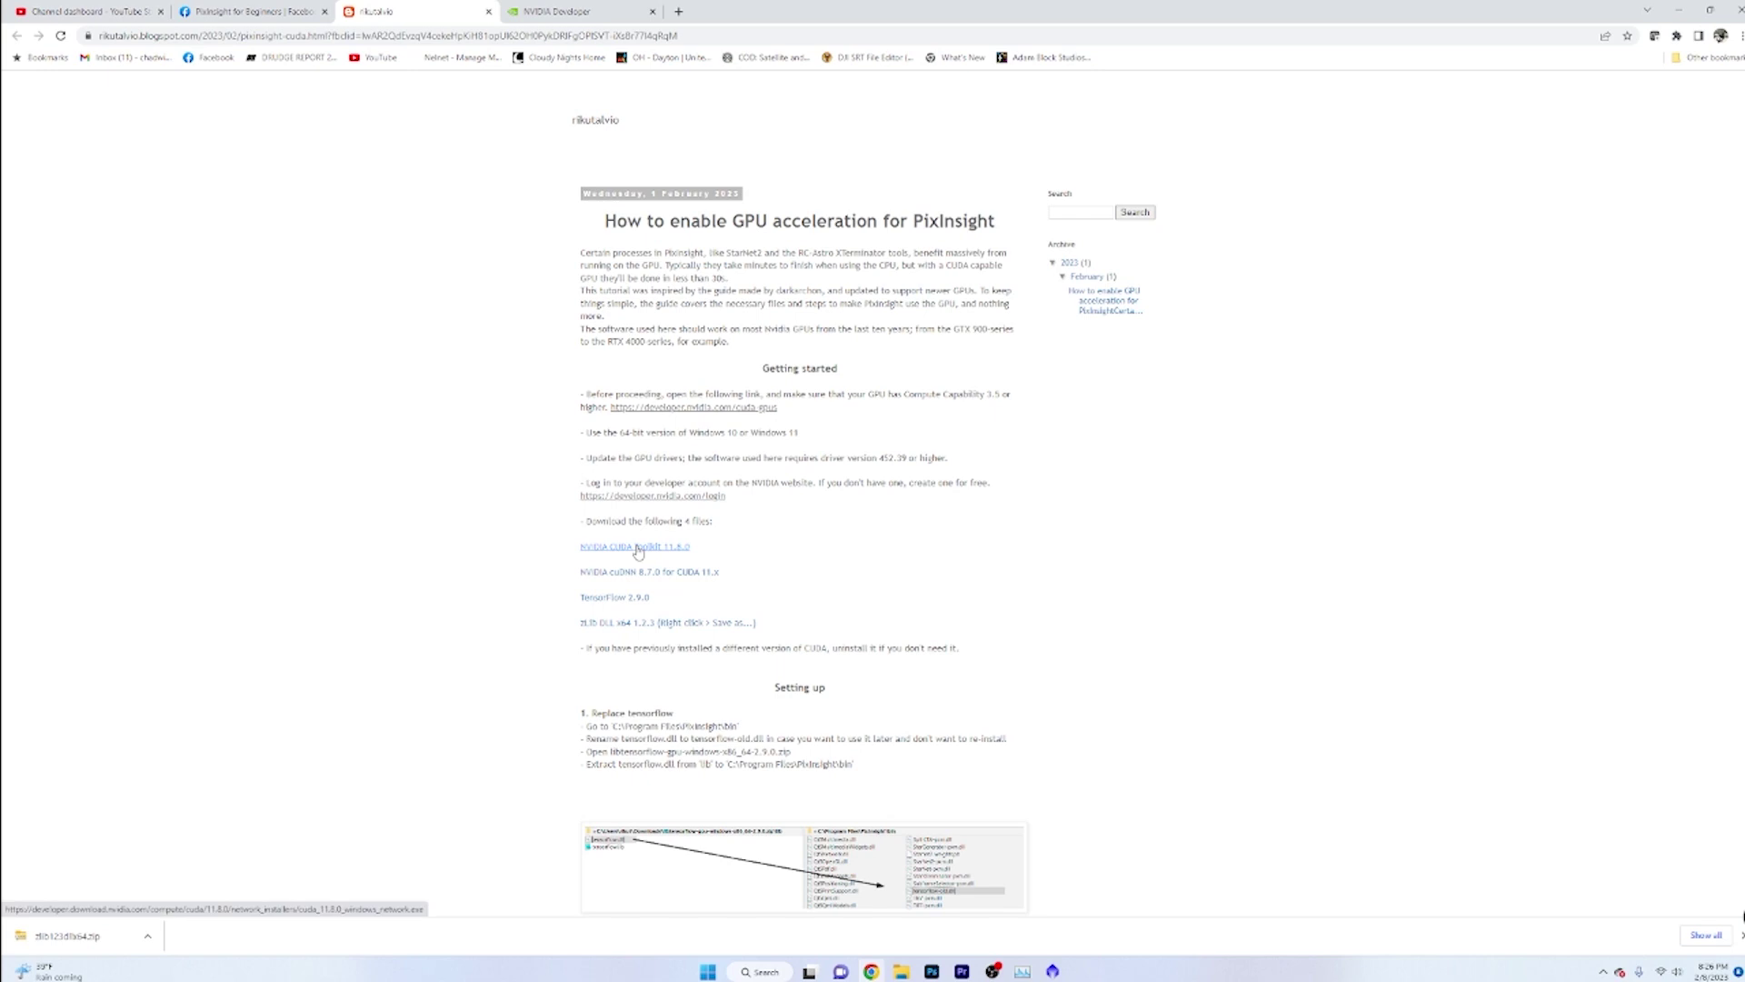
right_click(648, 625)
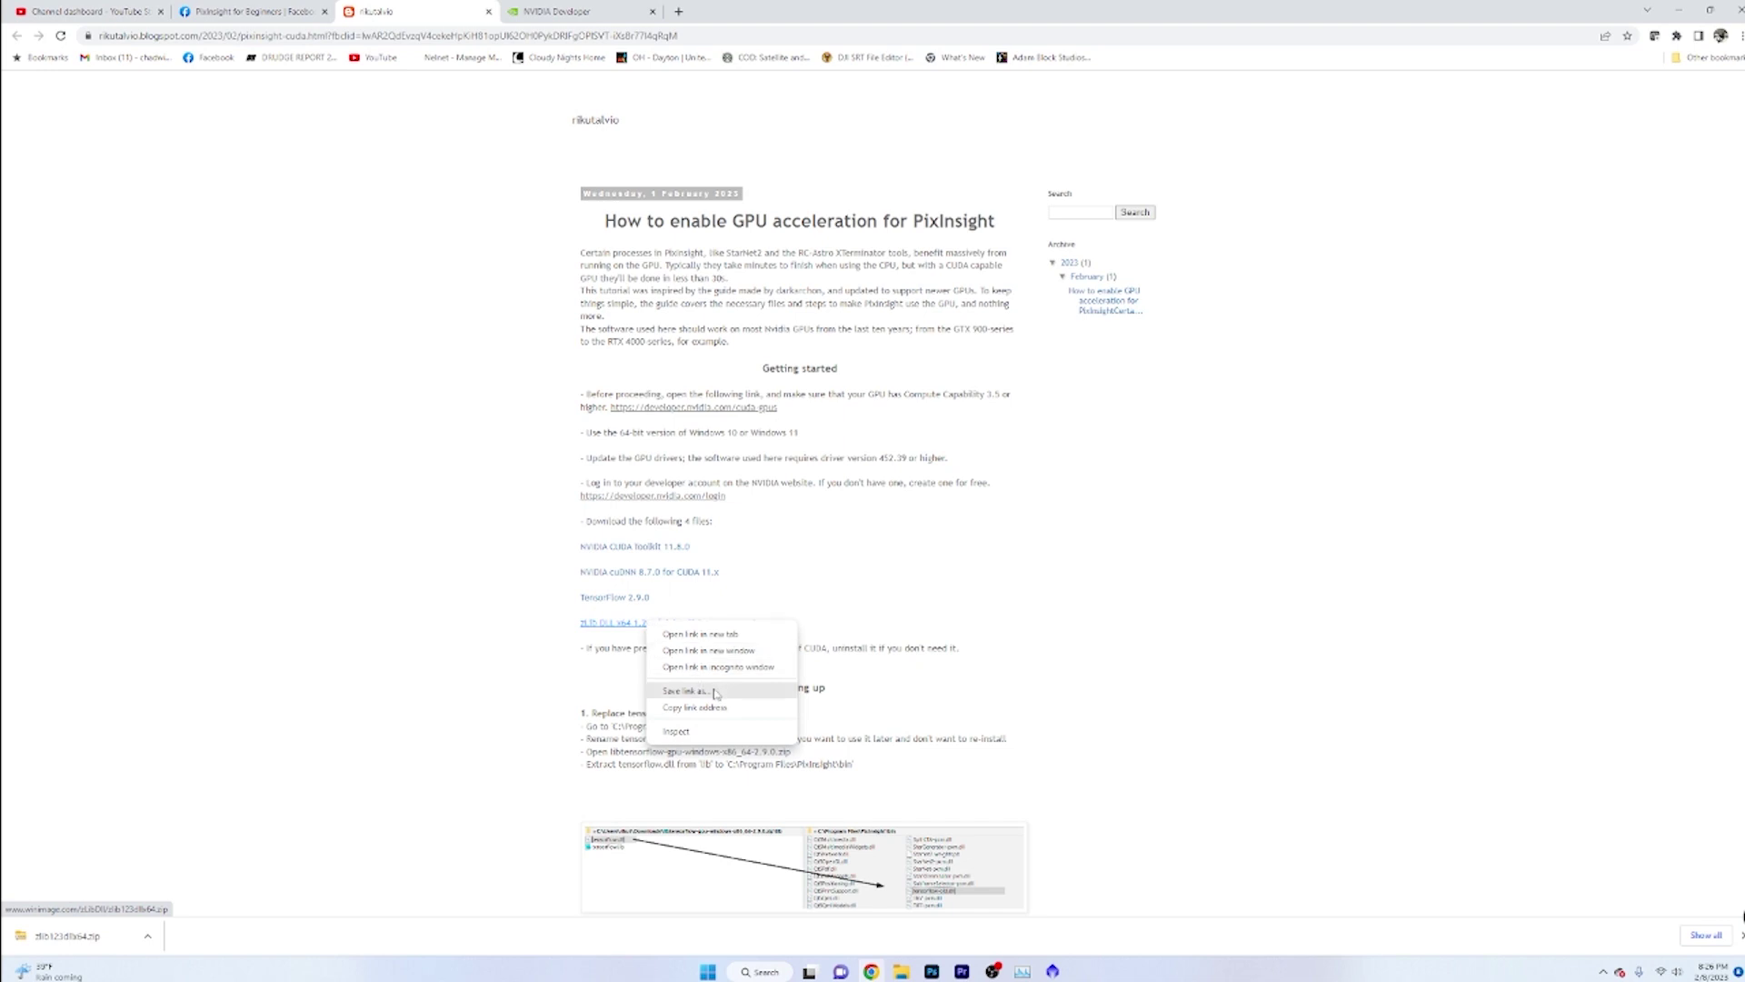
click(1128, 601)
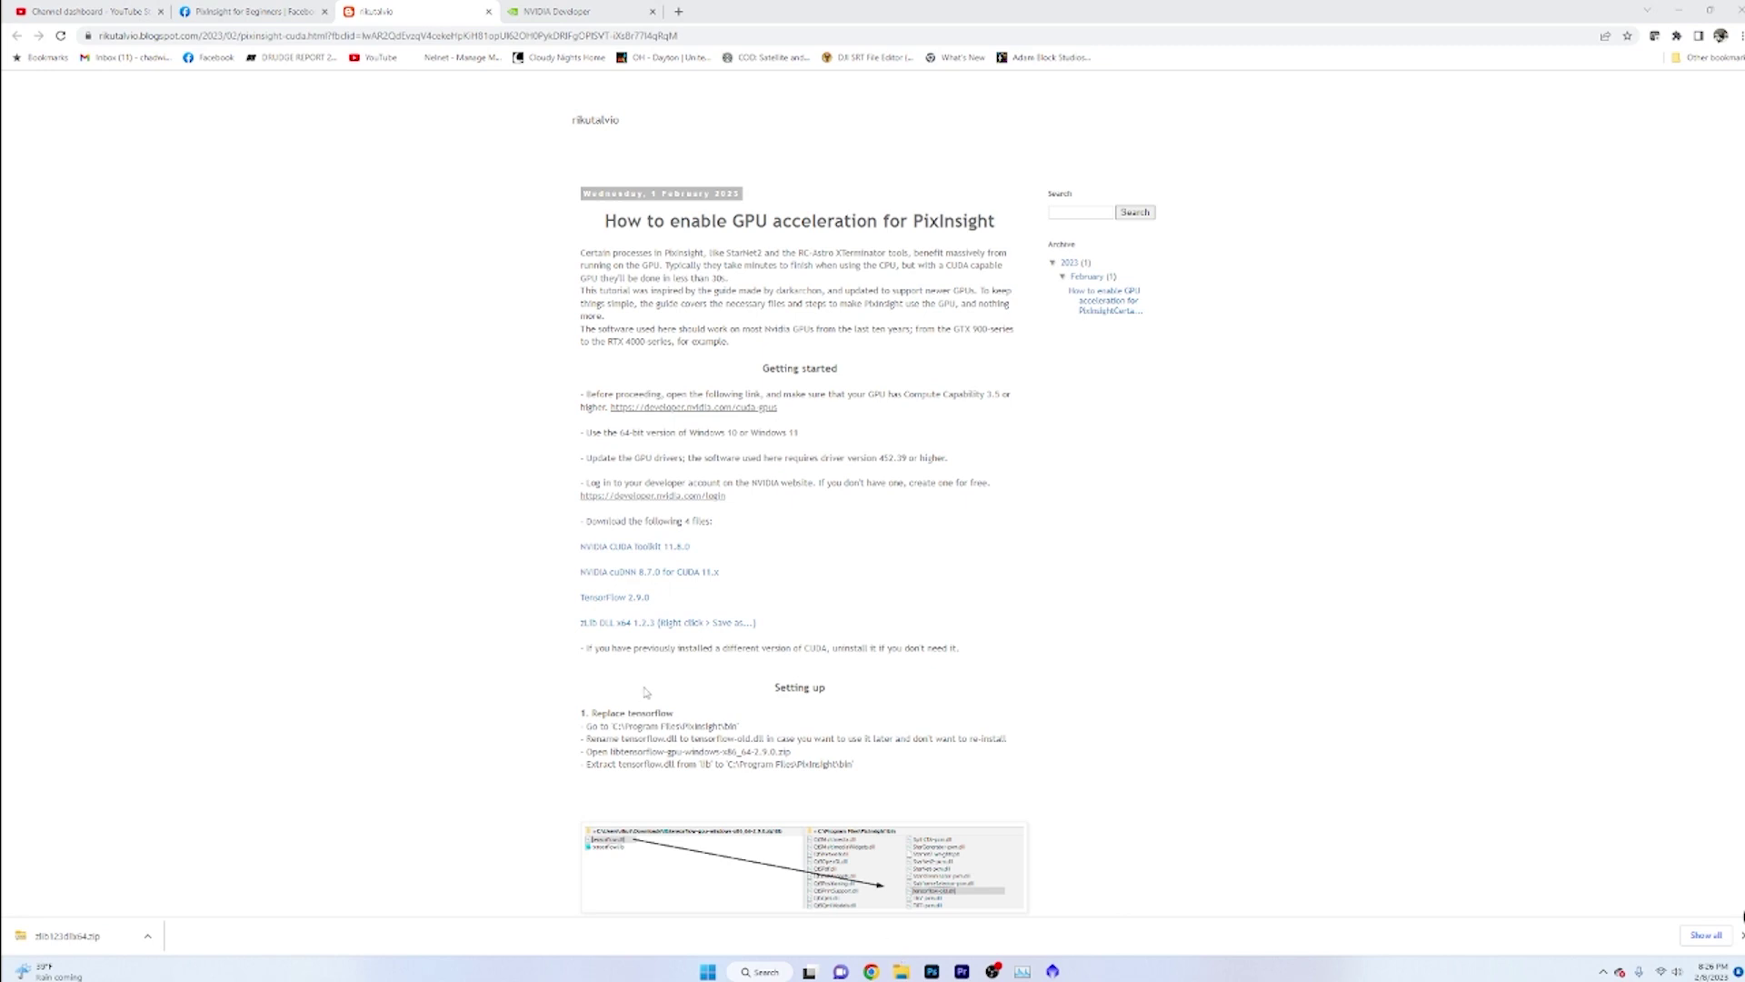
Show the Downloads folder in File Explorer, placed on the right side of the screen
click(899, 969)
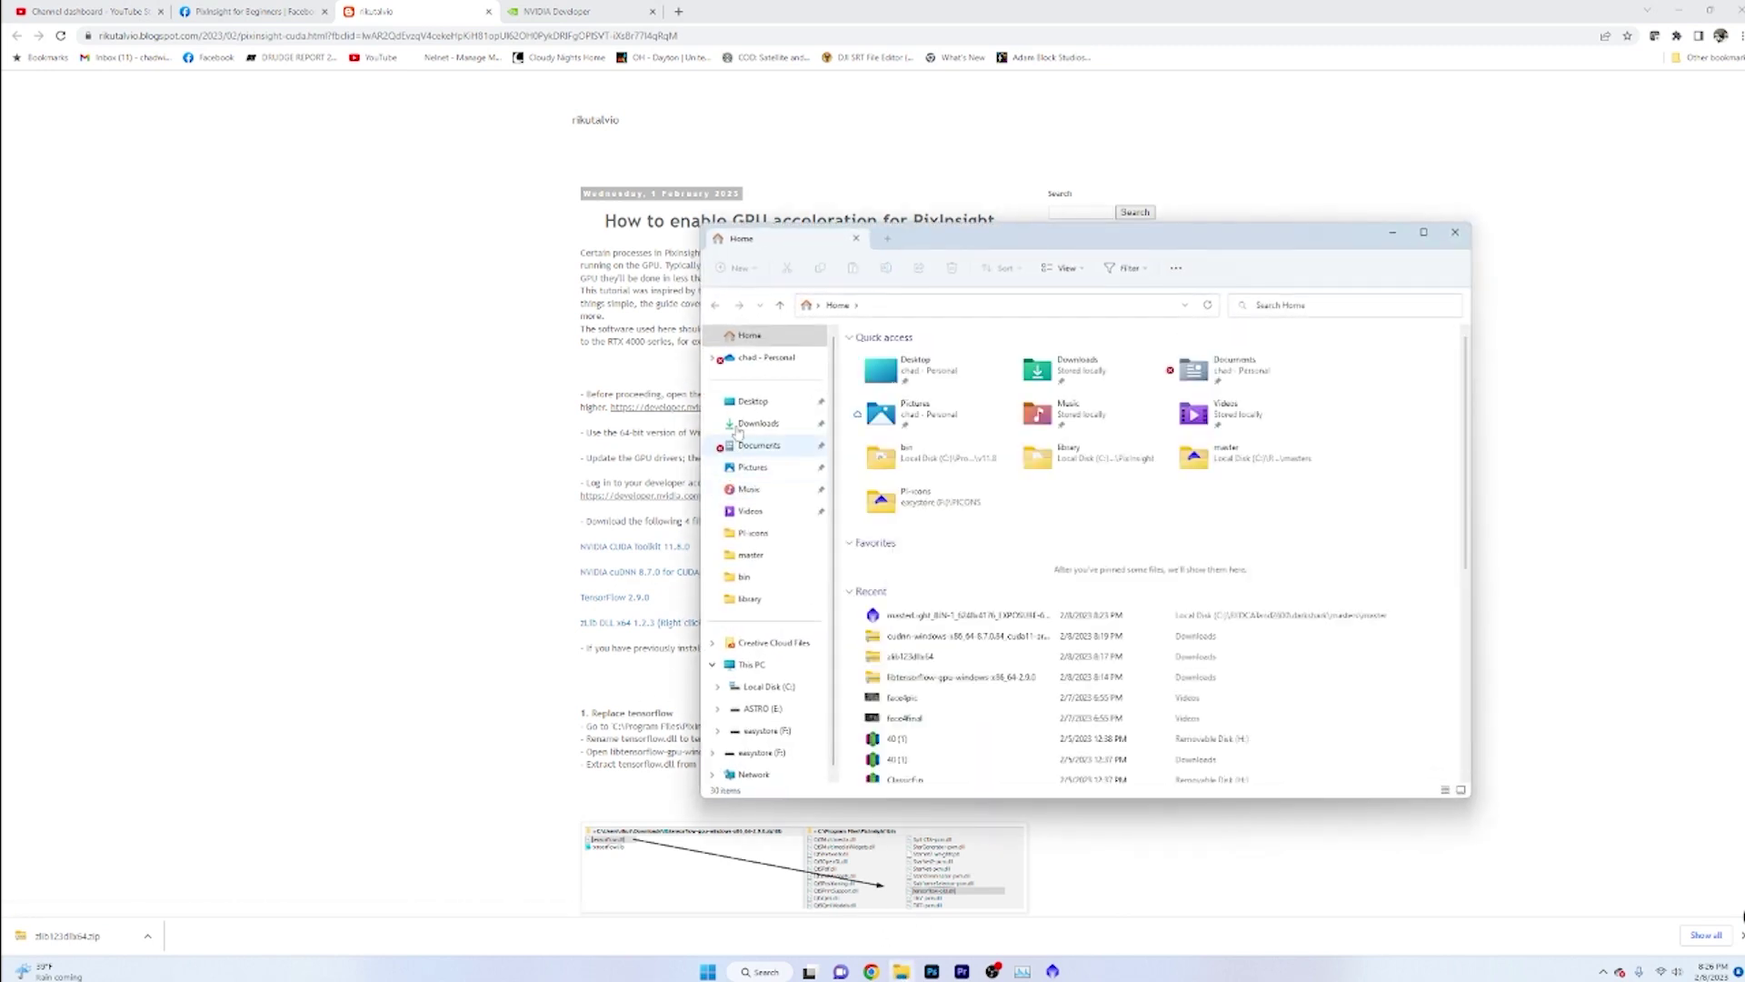
click(758, 422)
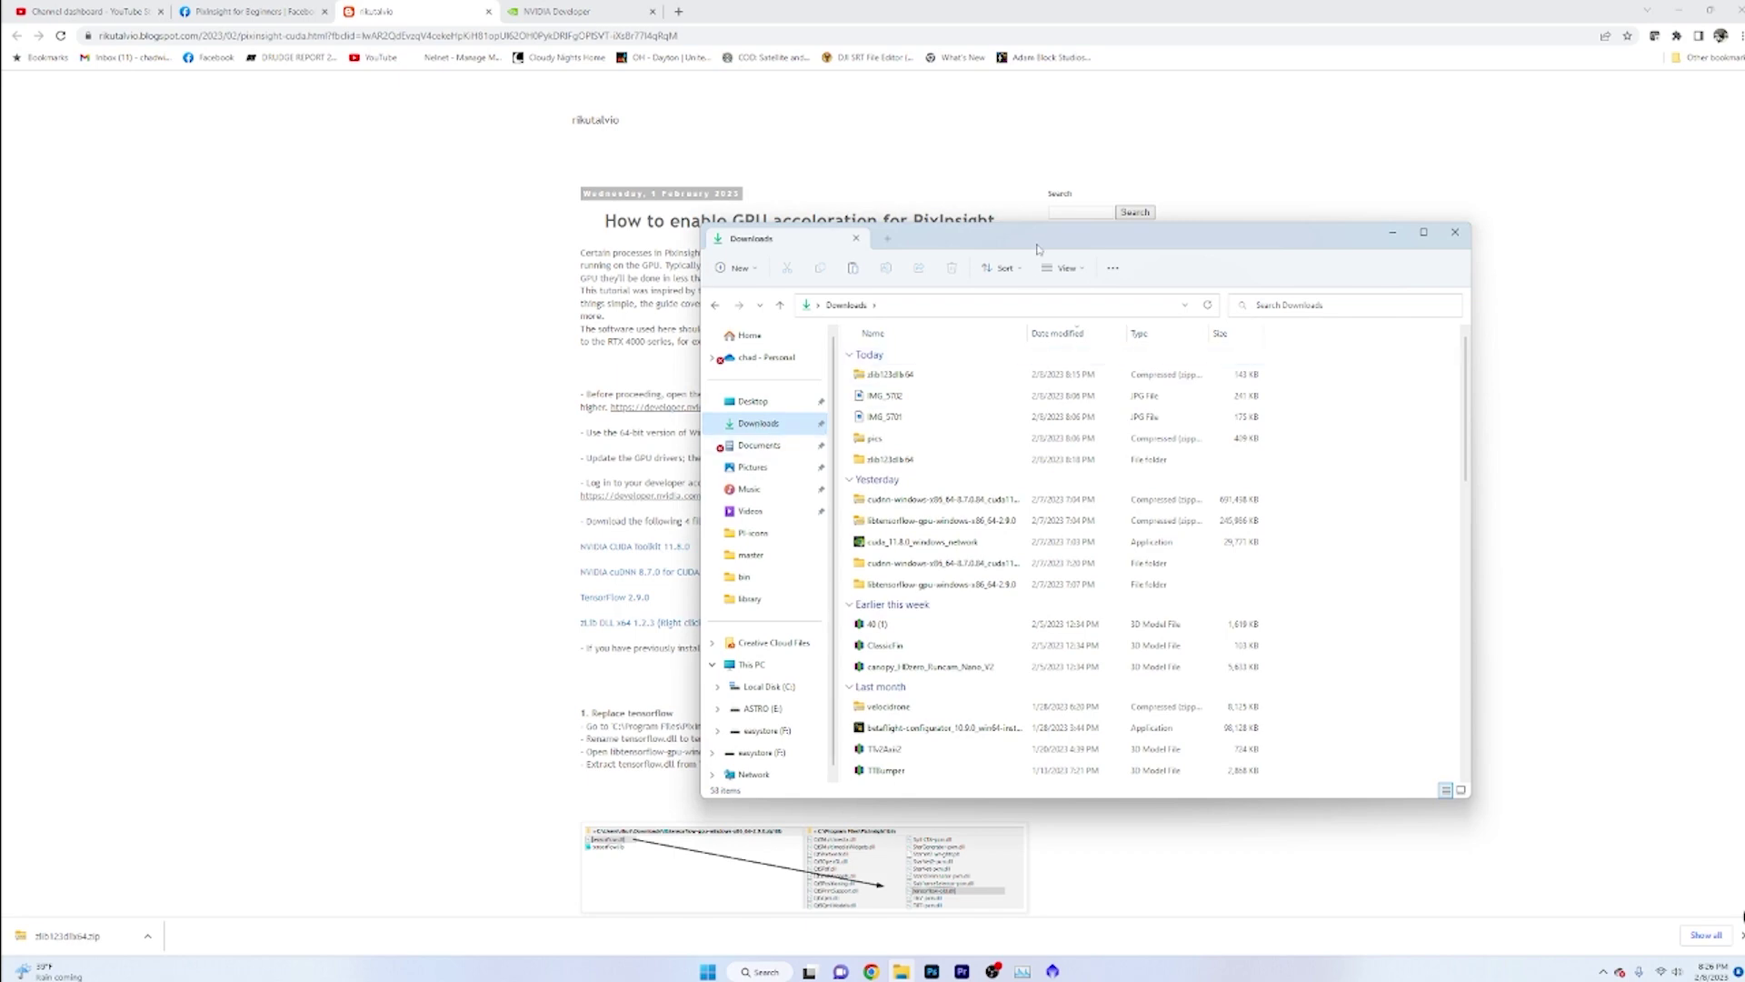
drag(1049, 250, 1423, 208)
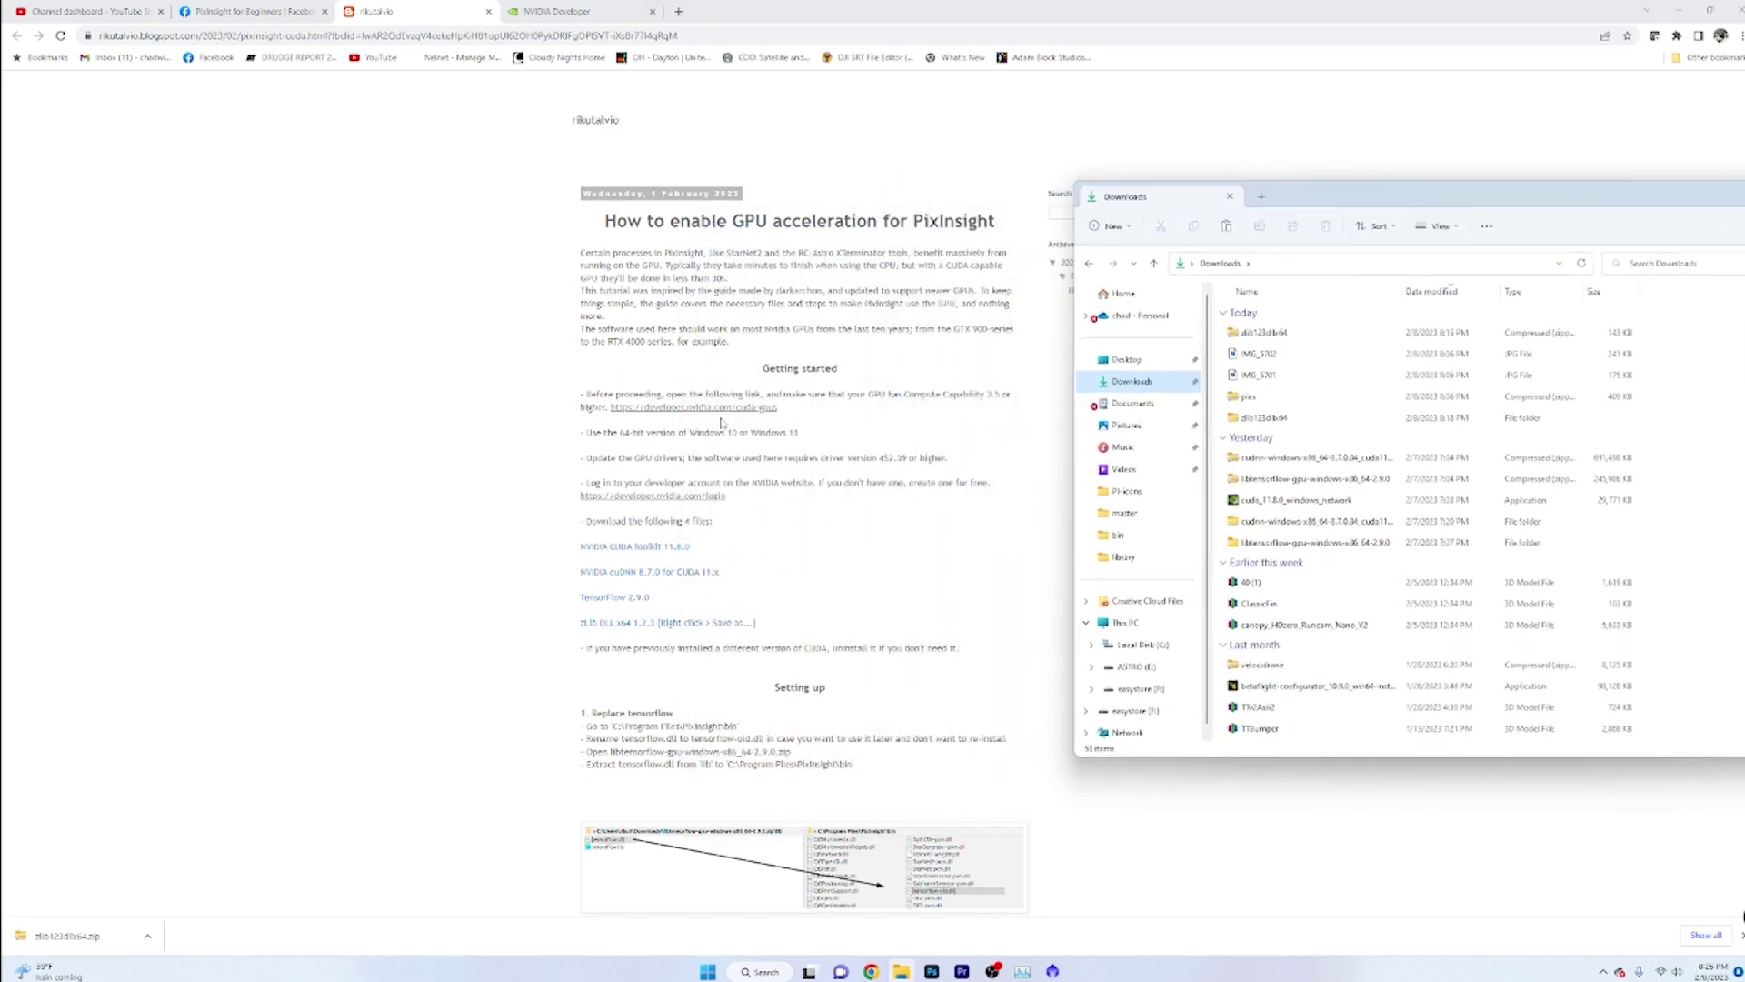
scroll(713, 623, down, 5)
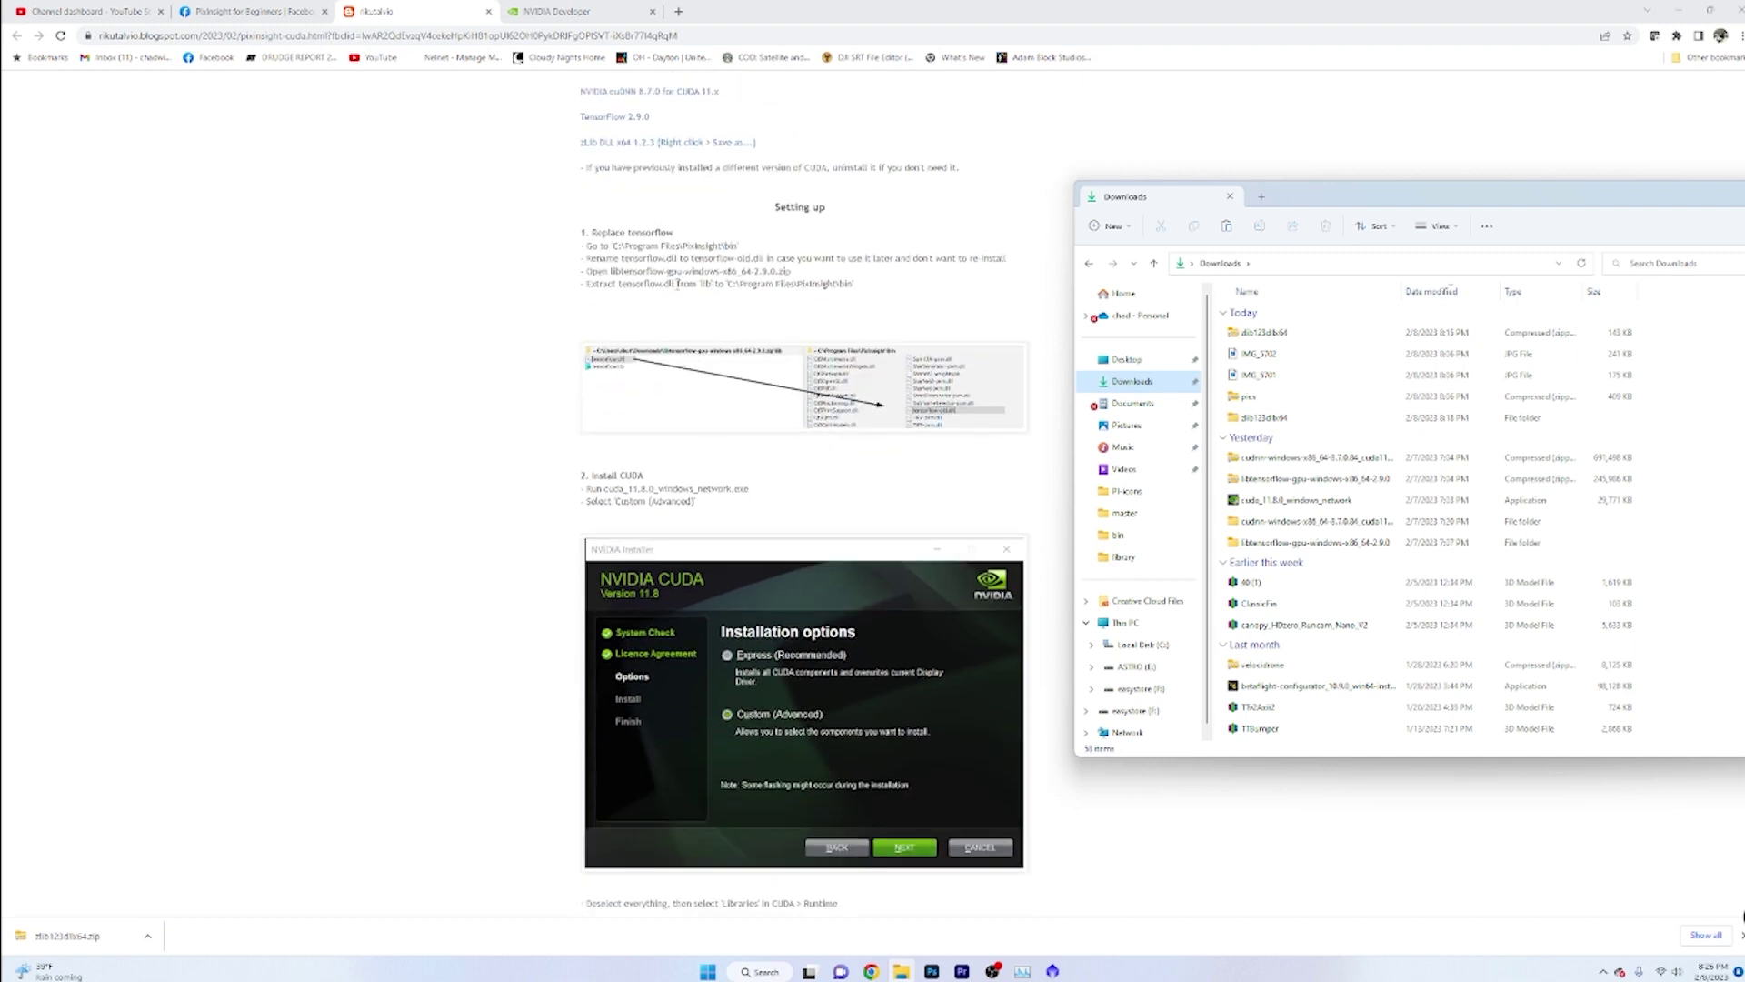
drag(651, 284, 682, 284)
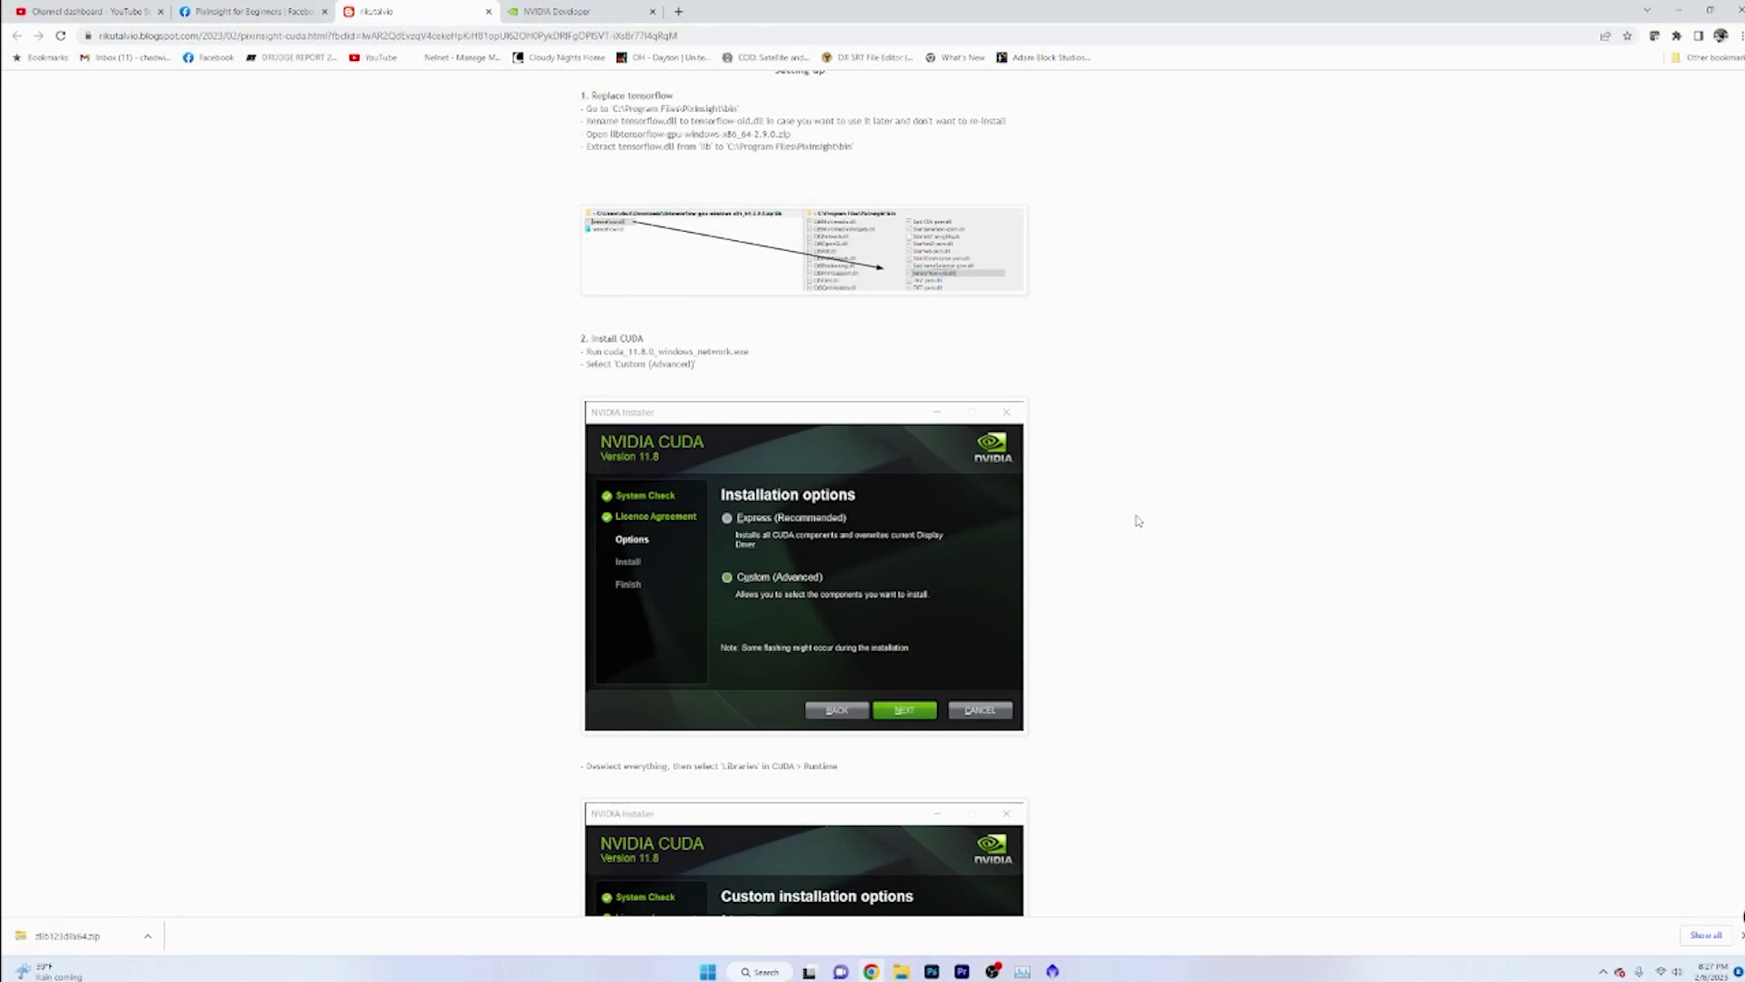
scroll(1163, 444, up, 2)
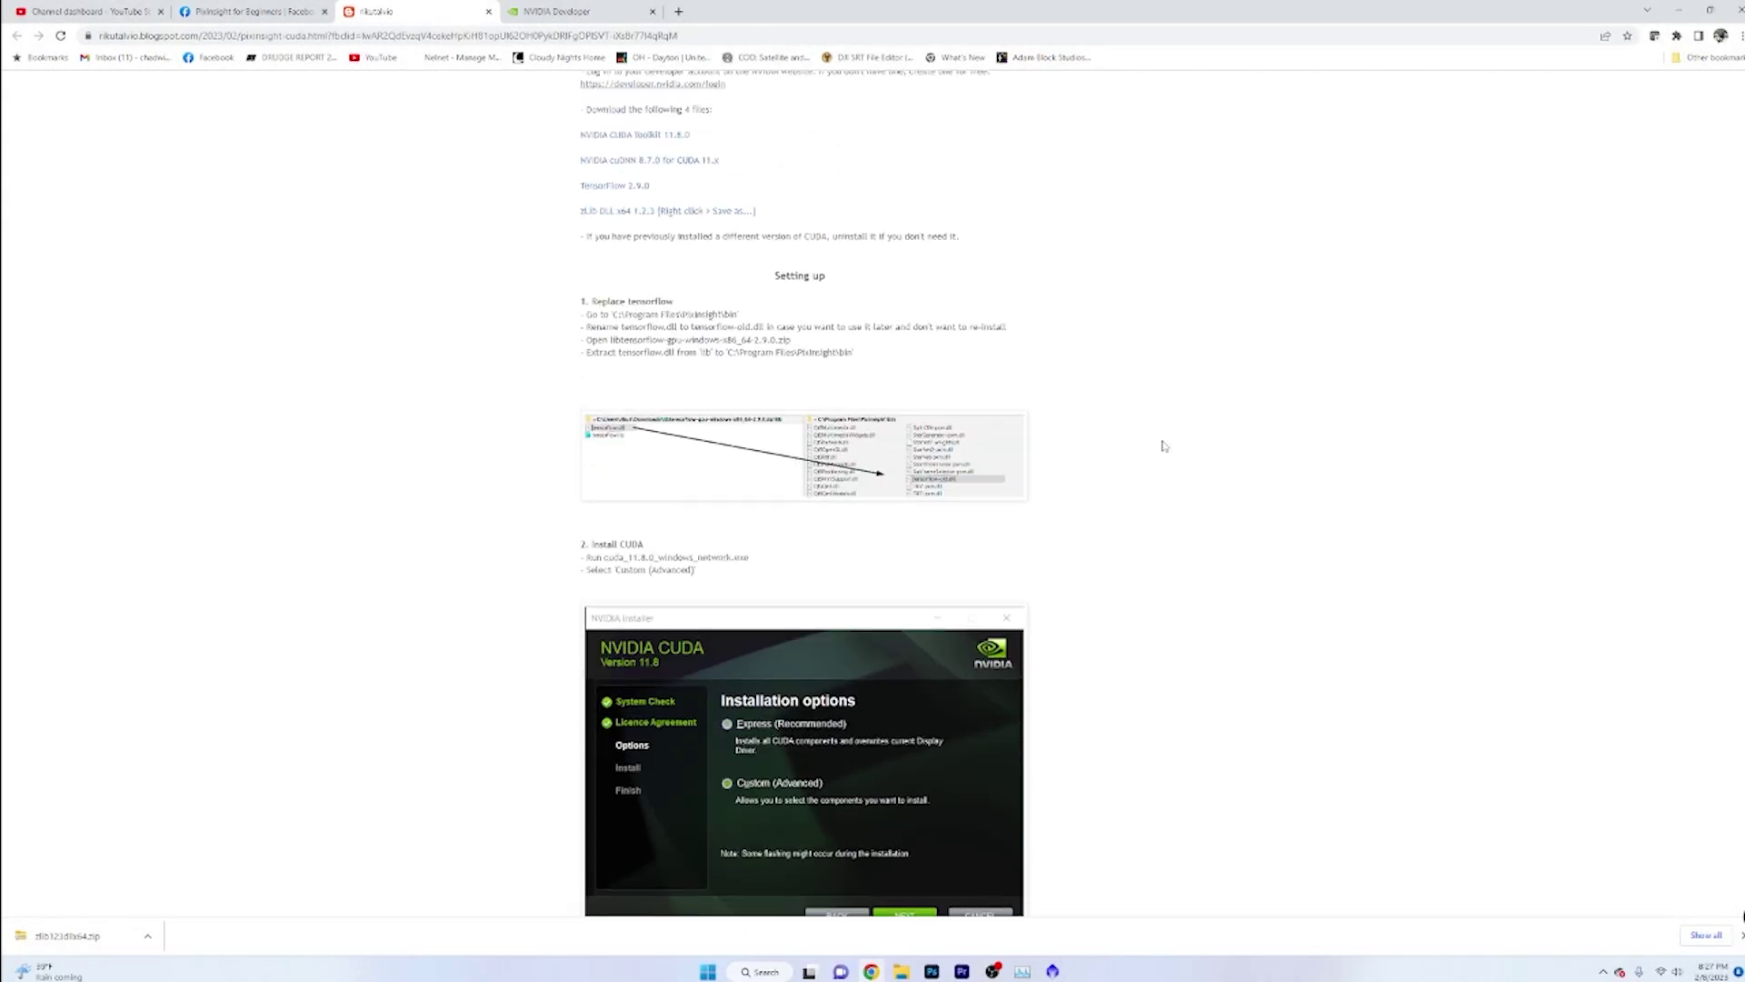
scroll(1172, 431, down, 3)
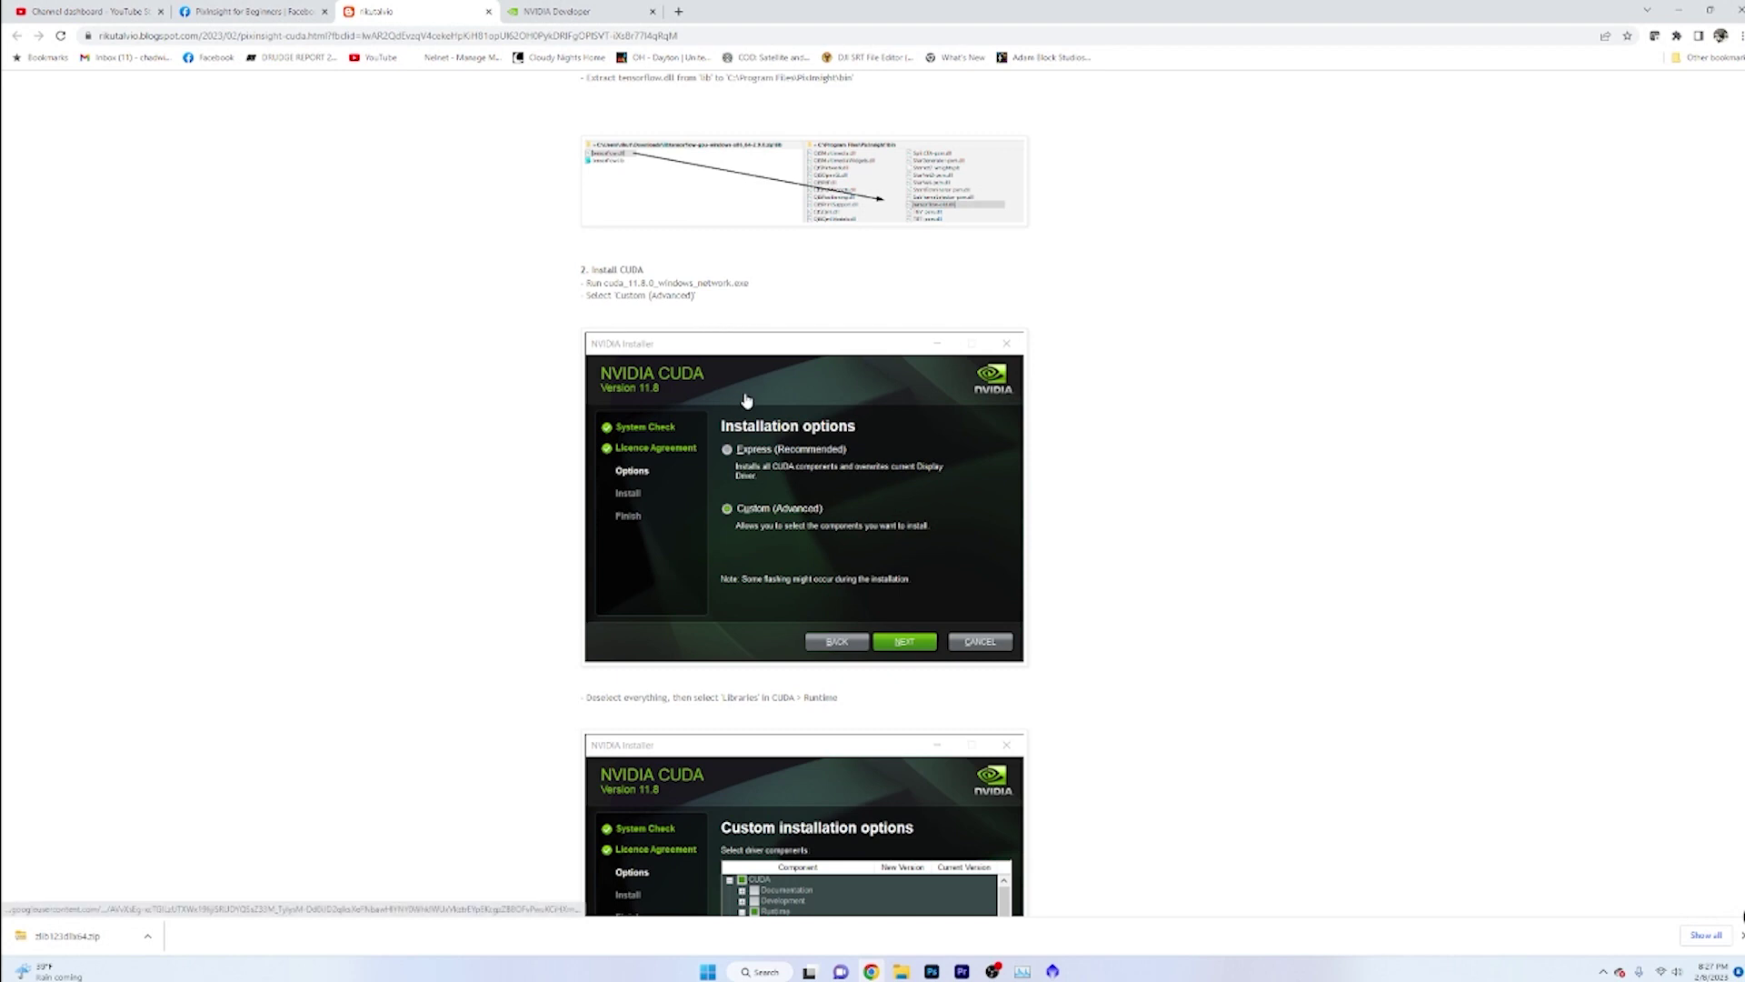
scroll(748, 380, down, 1)
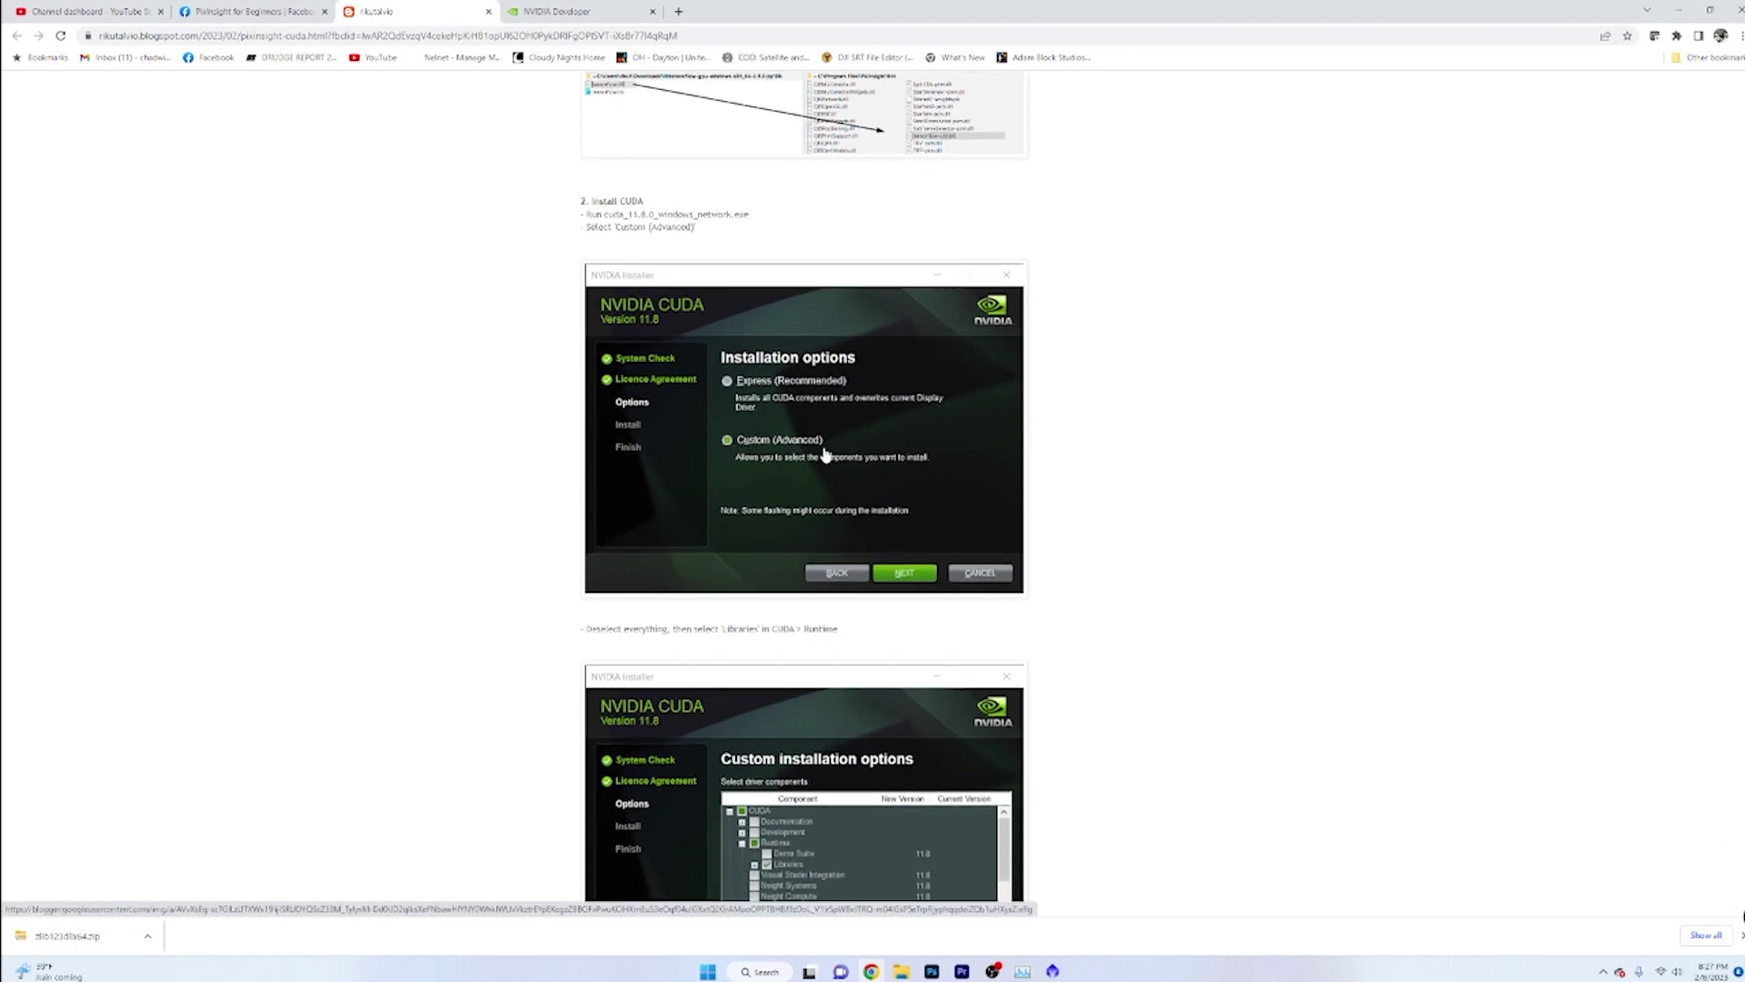
scroll(821, 469, down, 2)
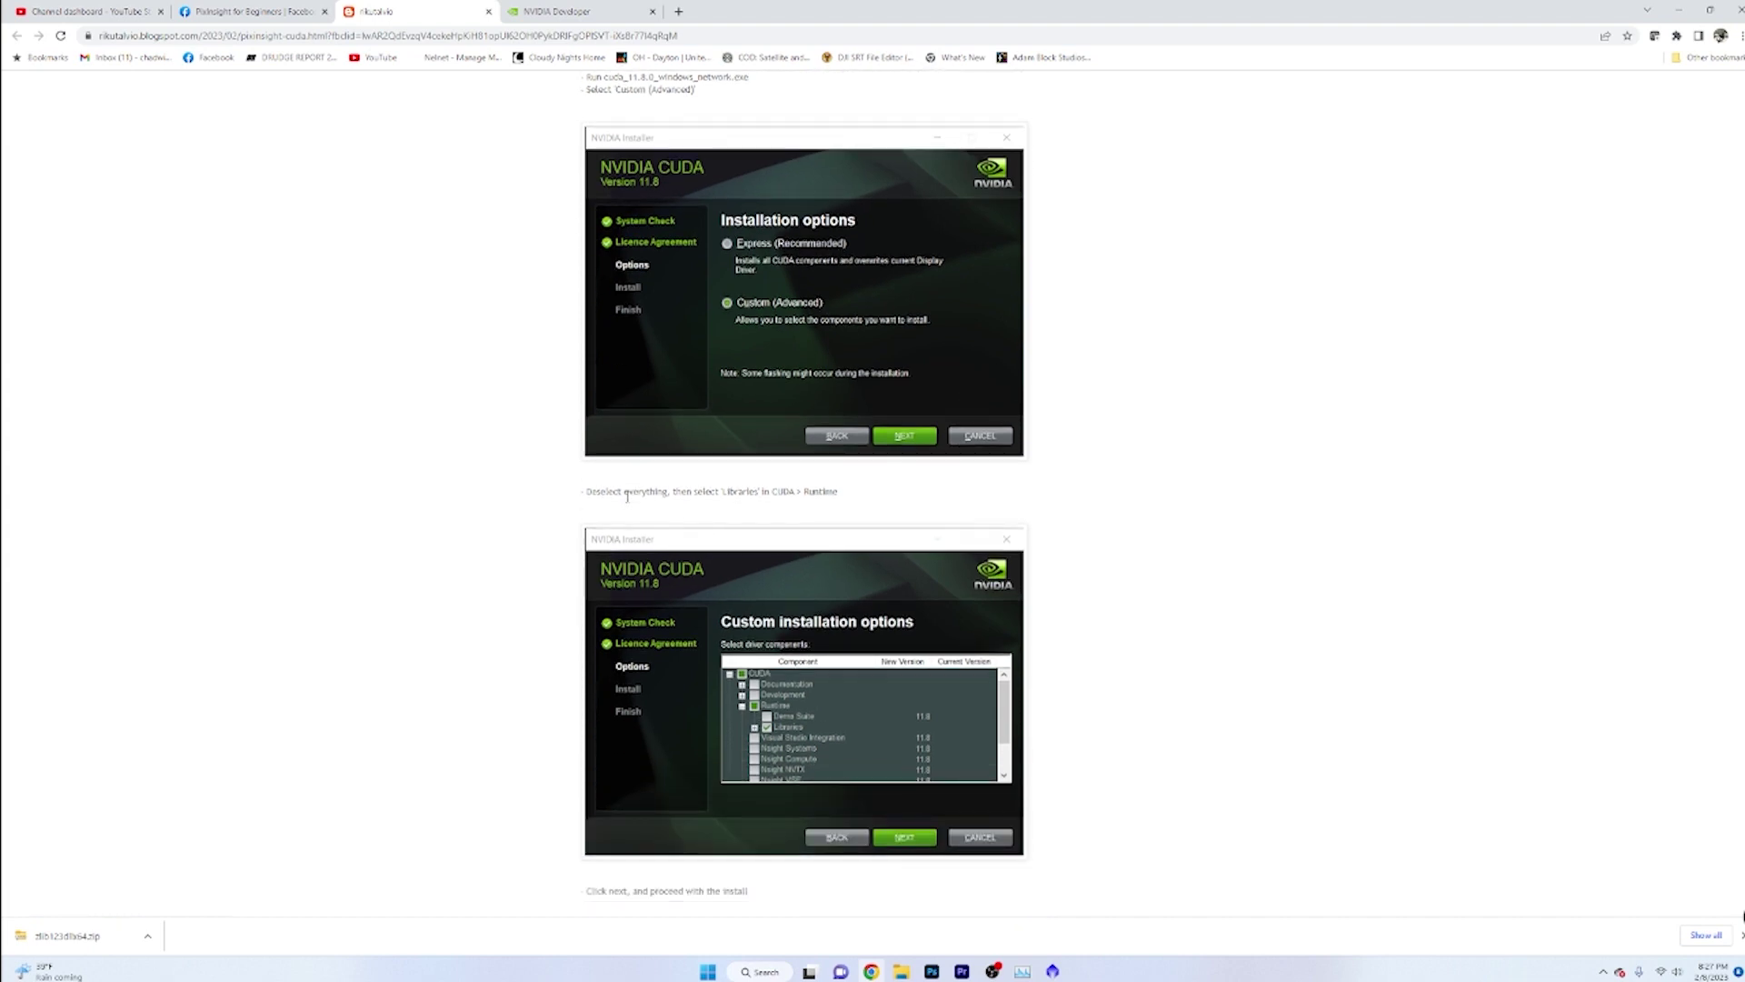
scroll(670, 471, up, 1)
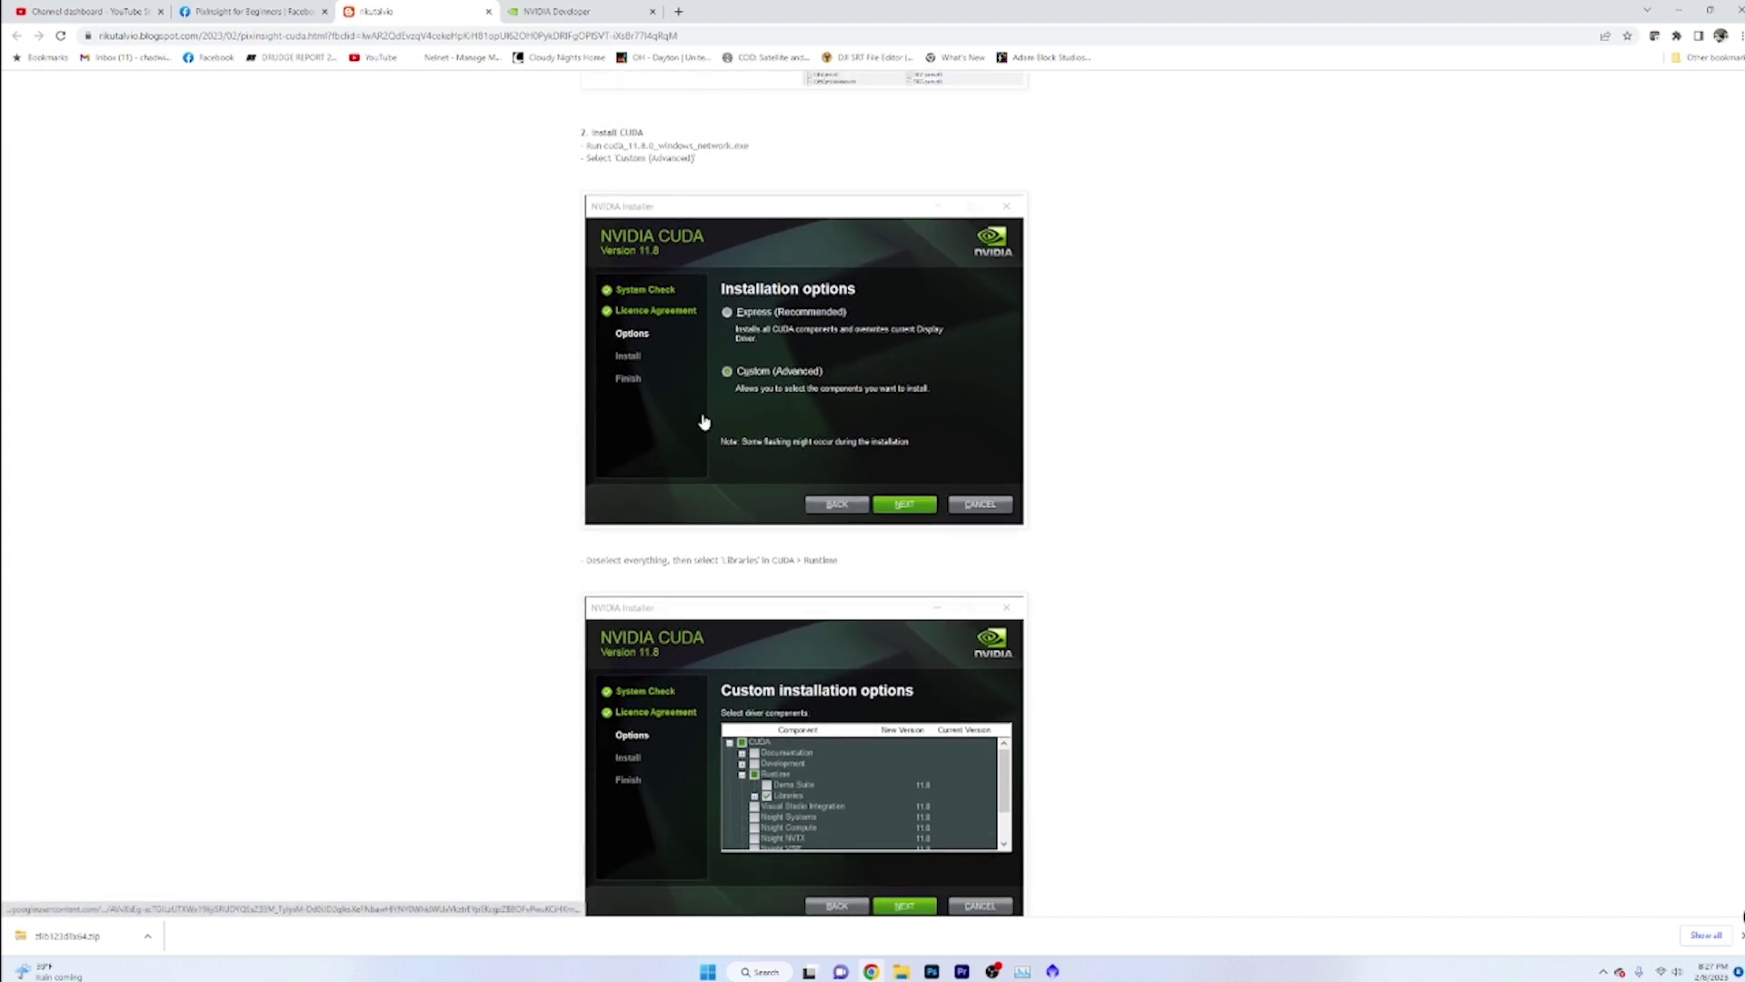
scroll(655, 327, down, 5)
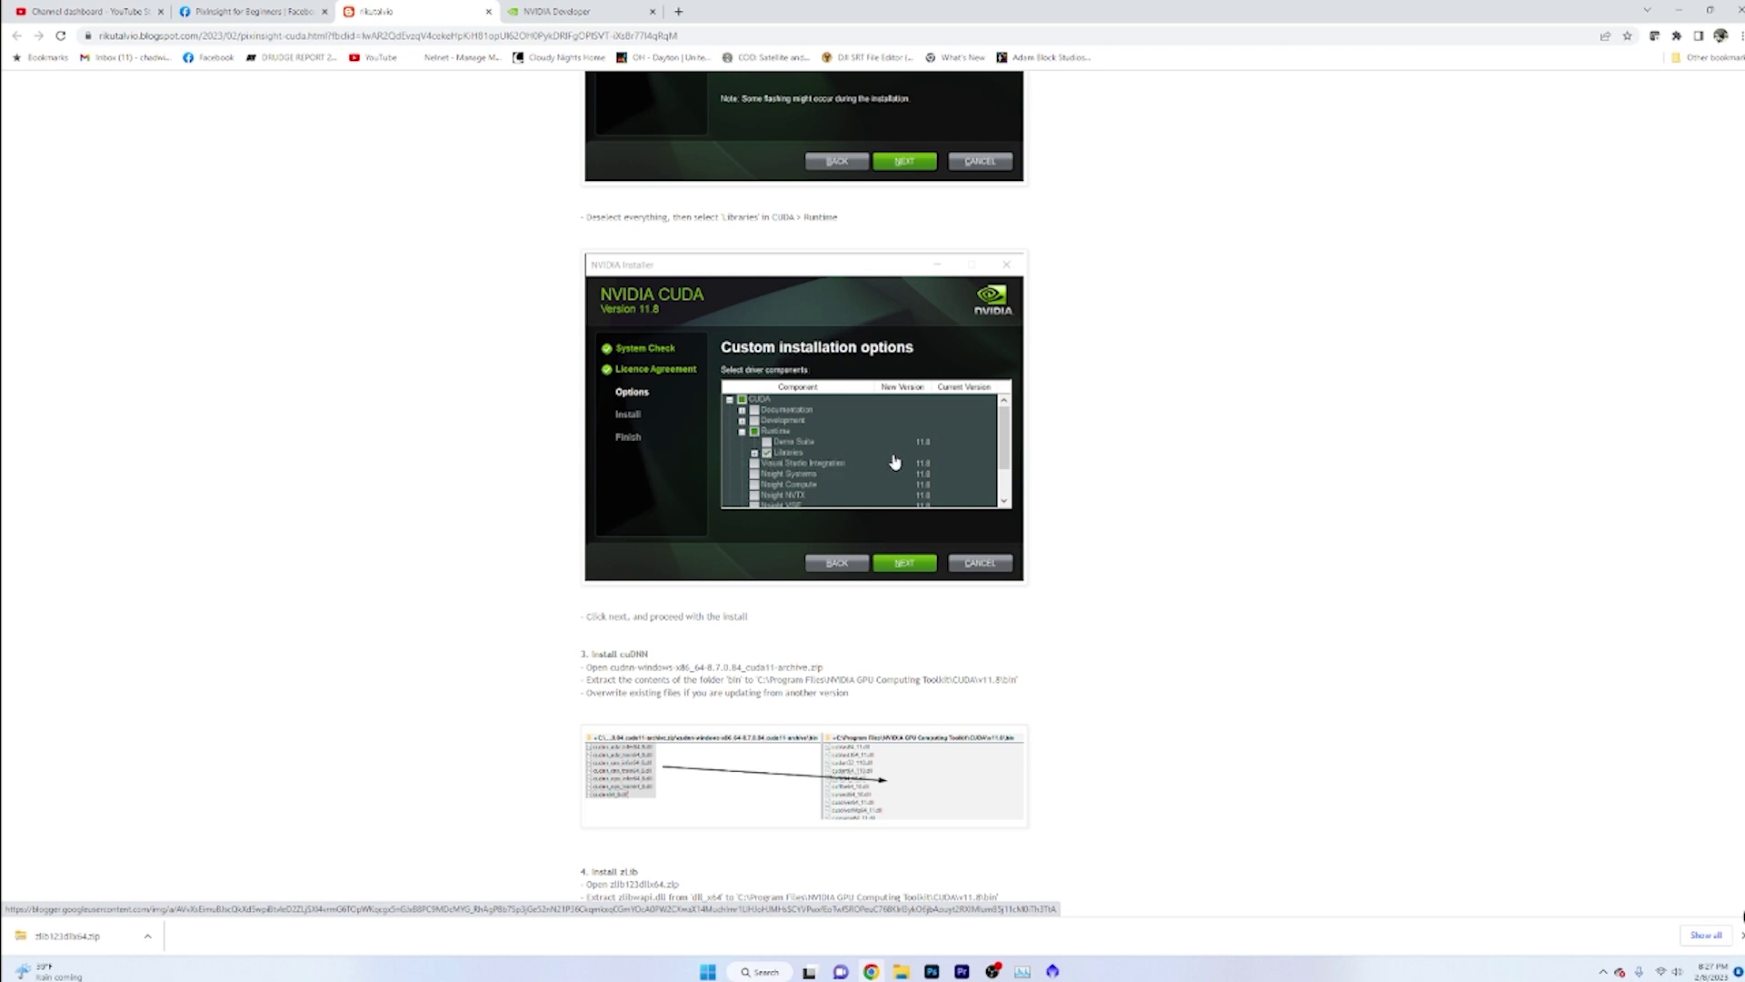
scroll(892, 463, down, 2)
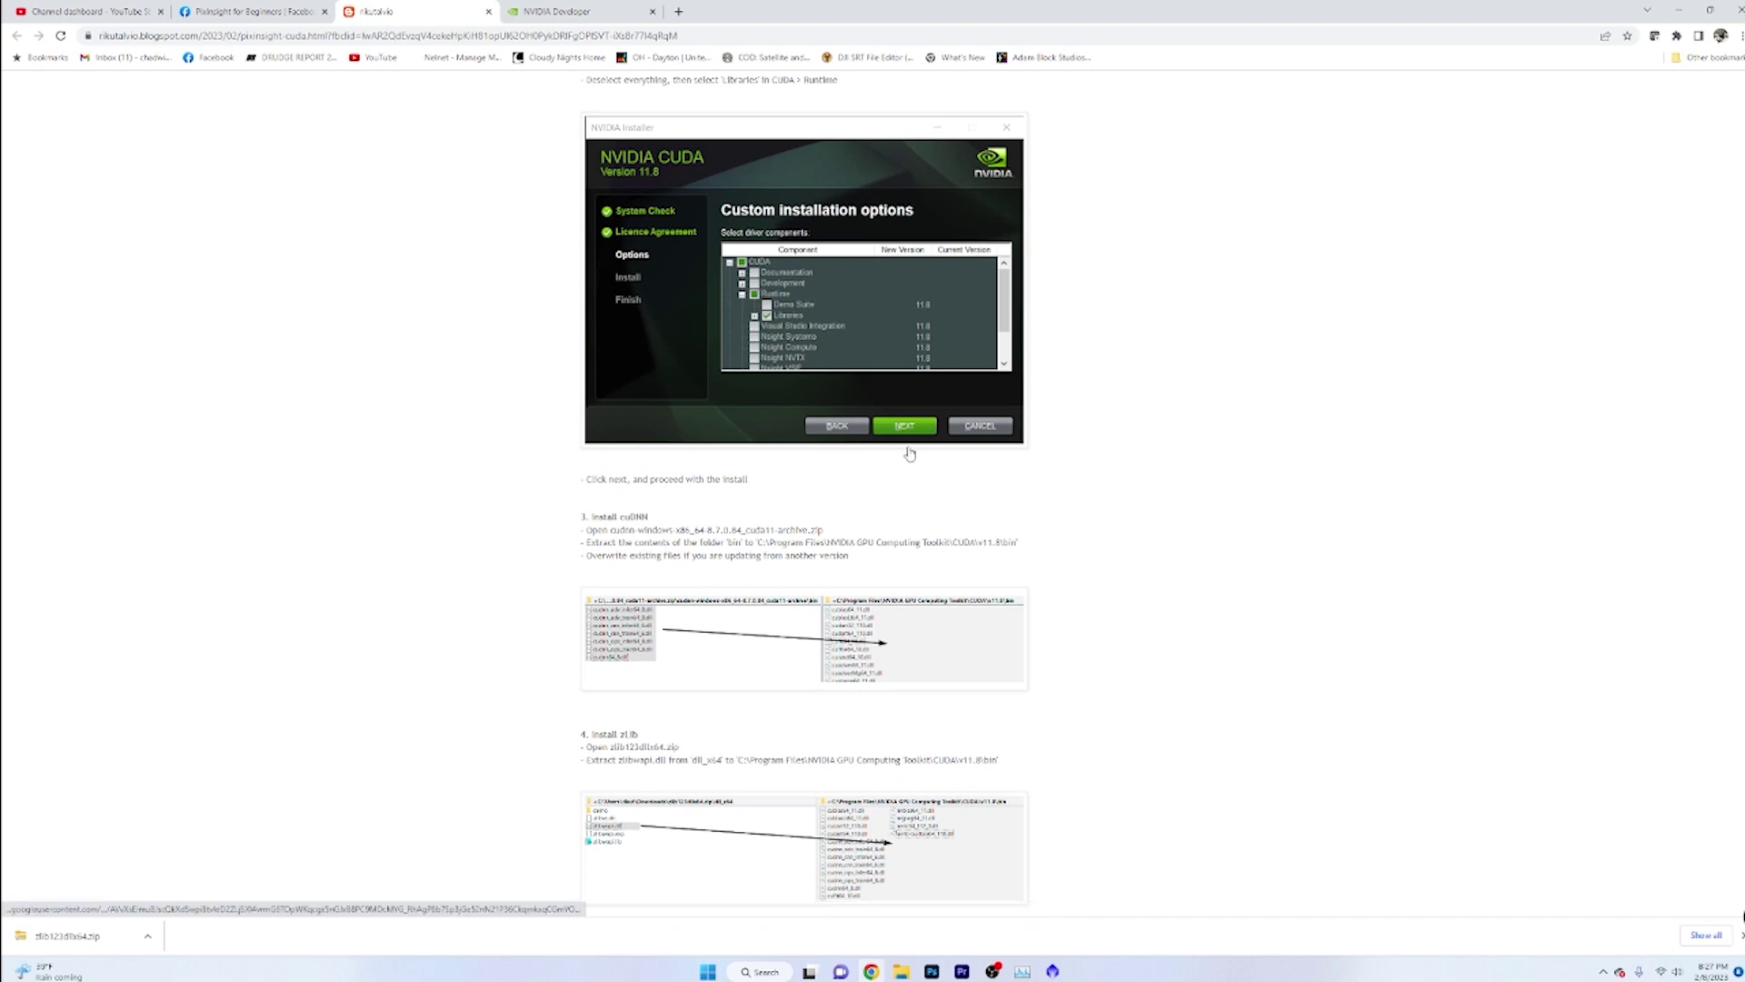
scroll(909, 452, down, 3)
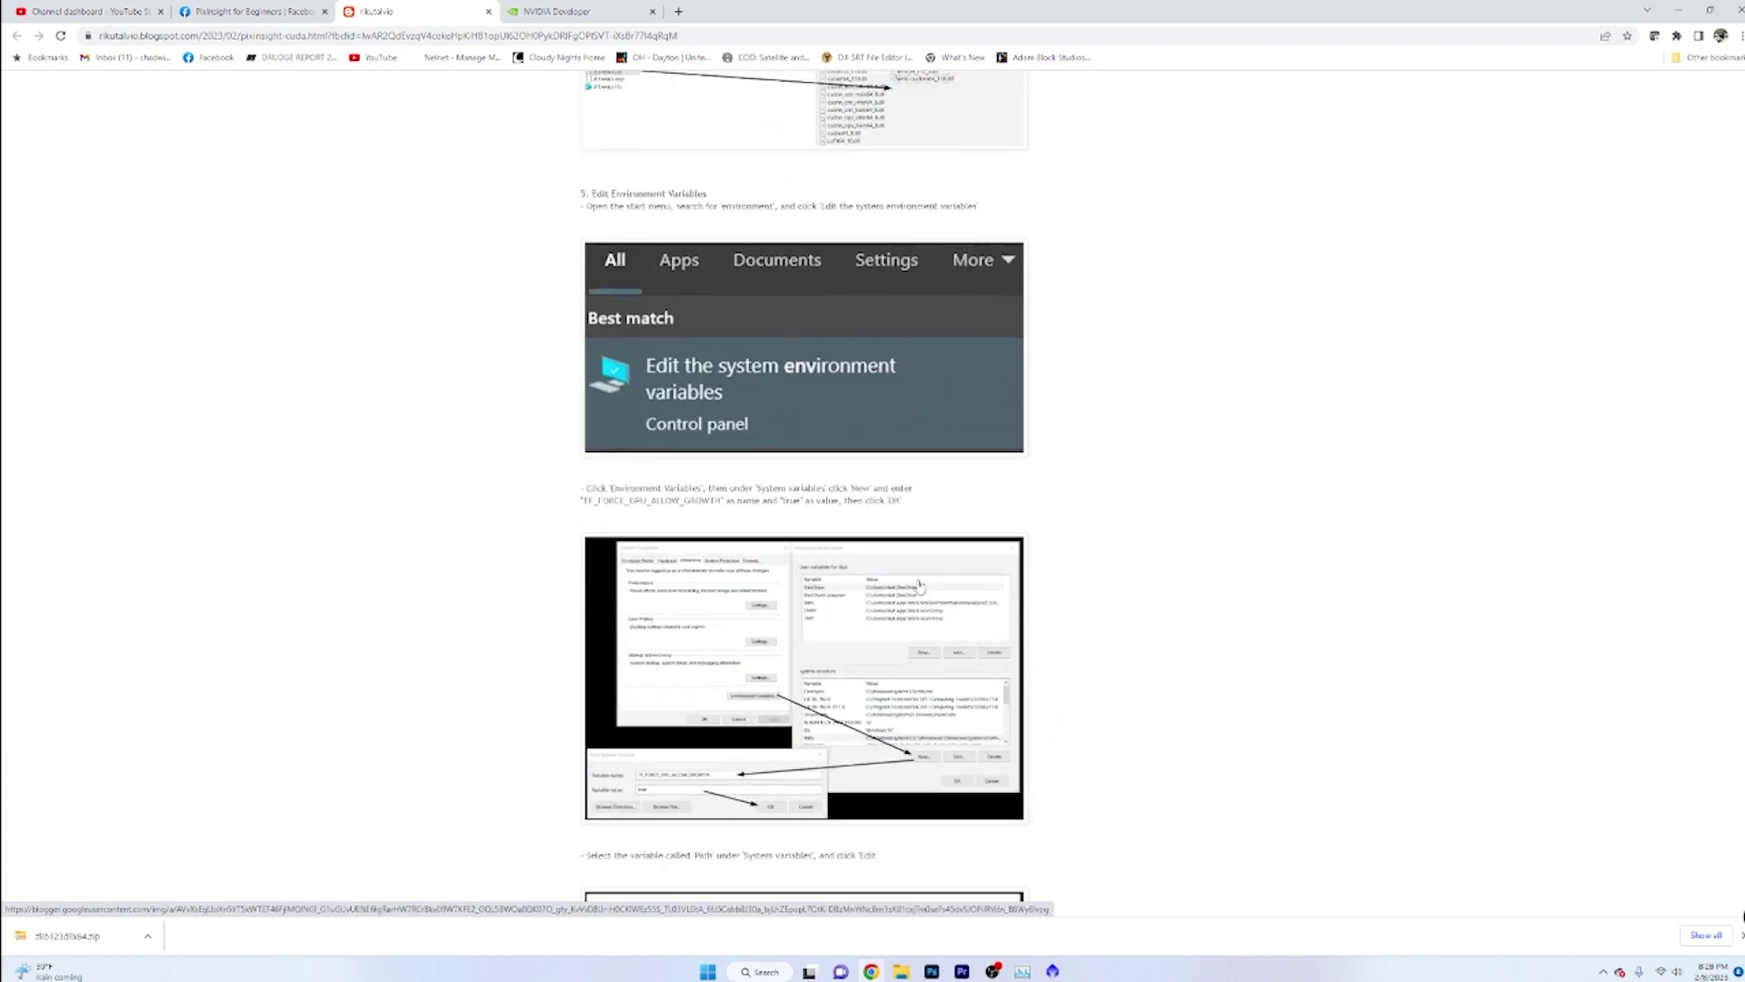
scroll(1081, 569, down, 2)
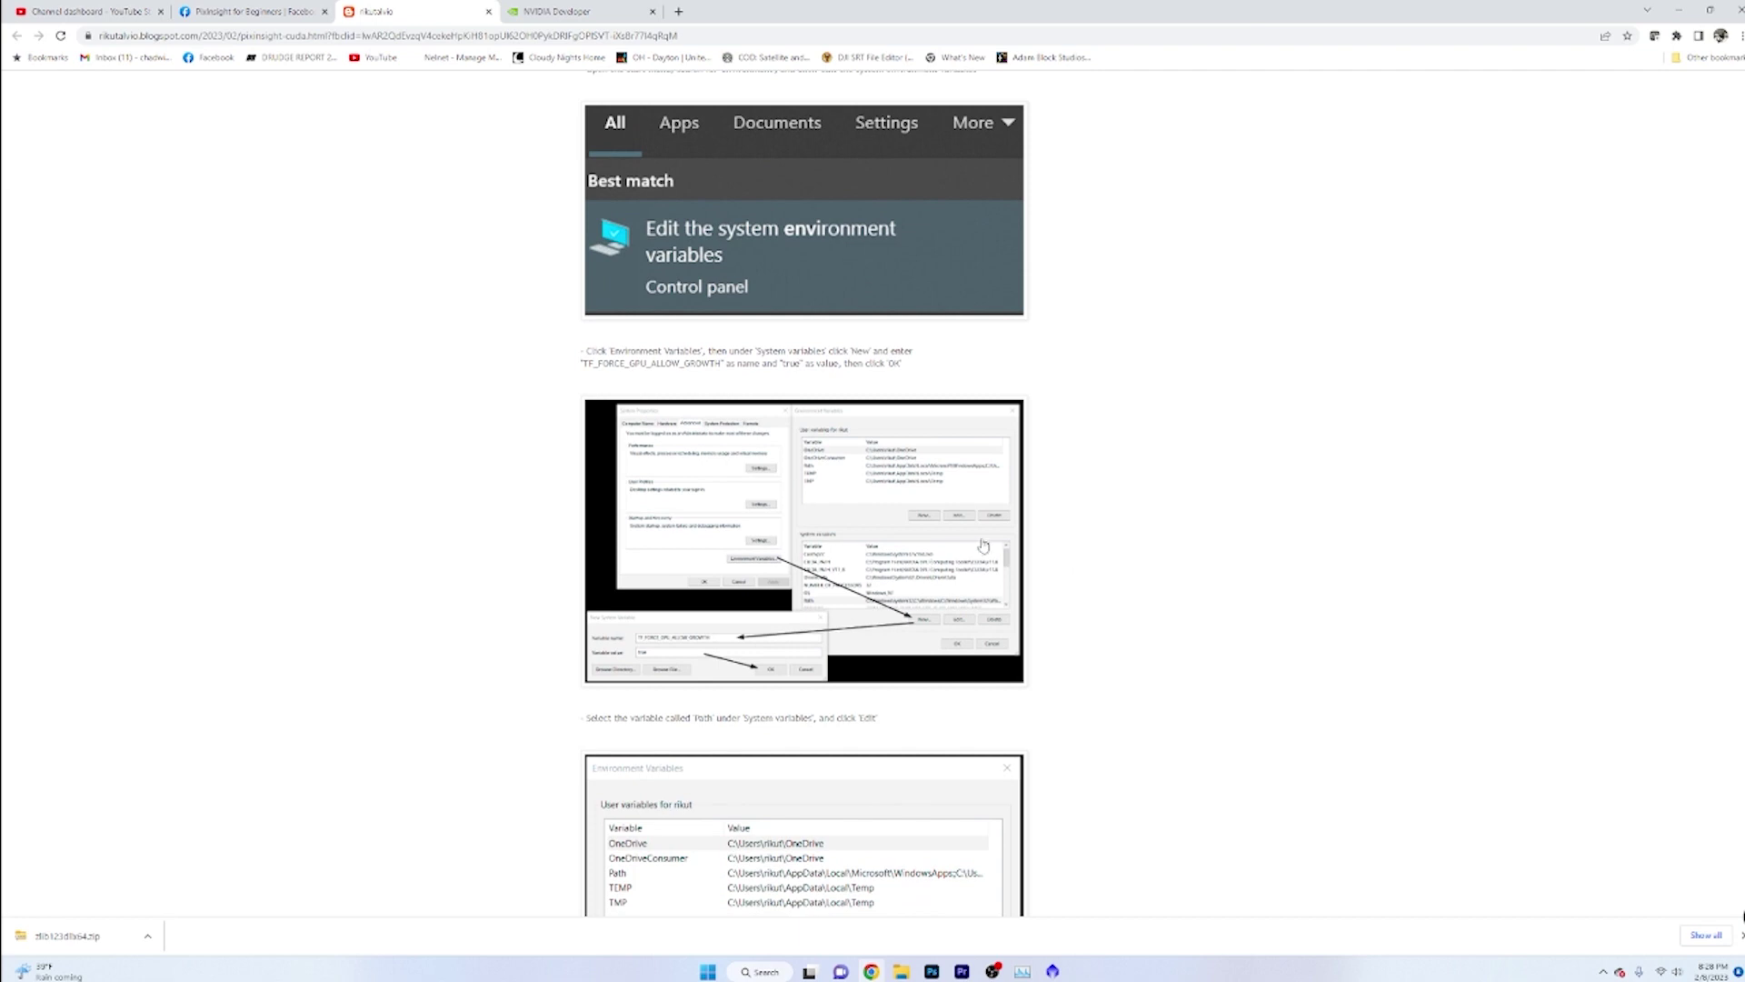
scroll(971, 535, down, 1)
scroll(971, 535, up, 1)
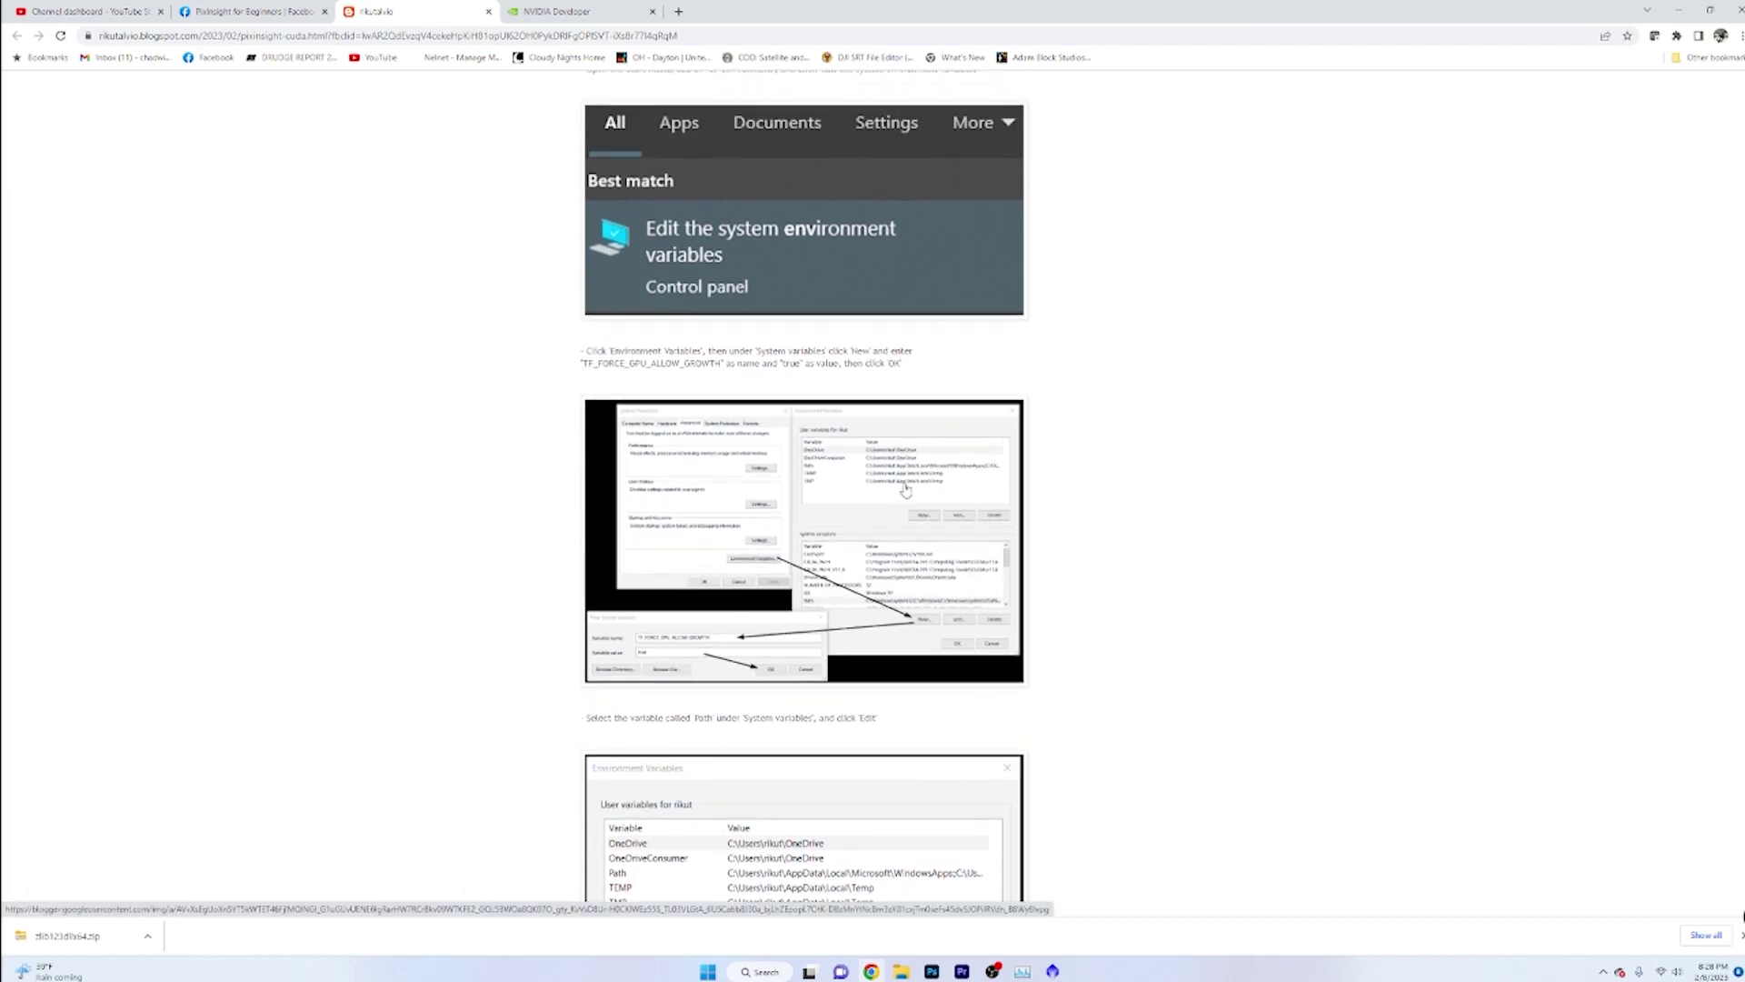
scroll(906, 493, down, 1)
scroll(907, 494, down, 1)
scroll(1098, 516, down, 2)
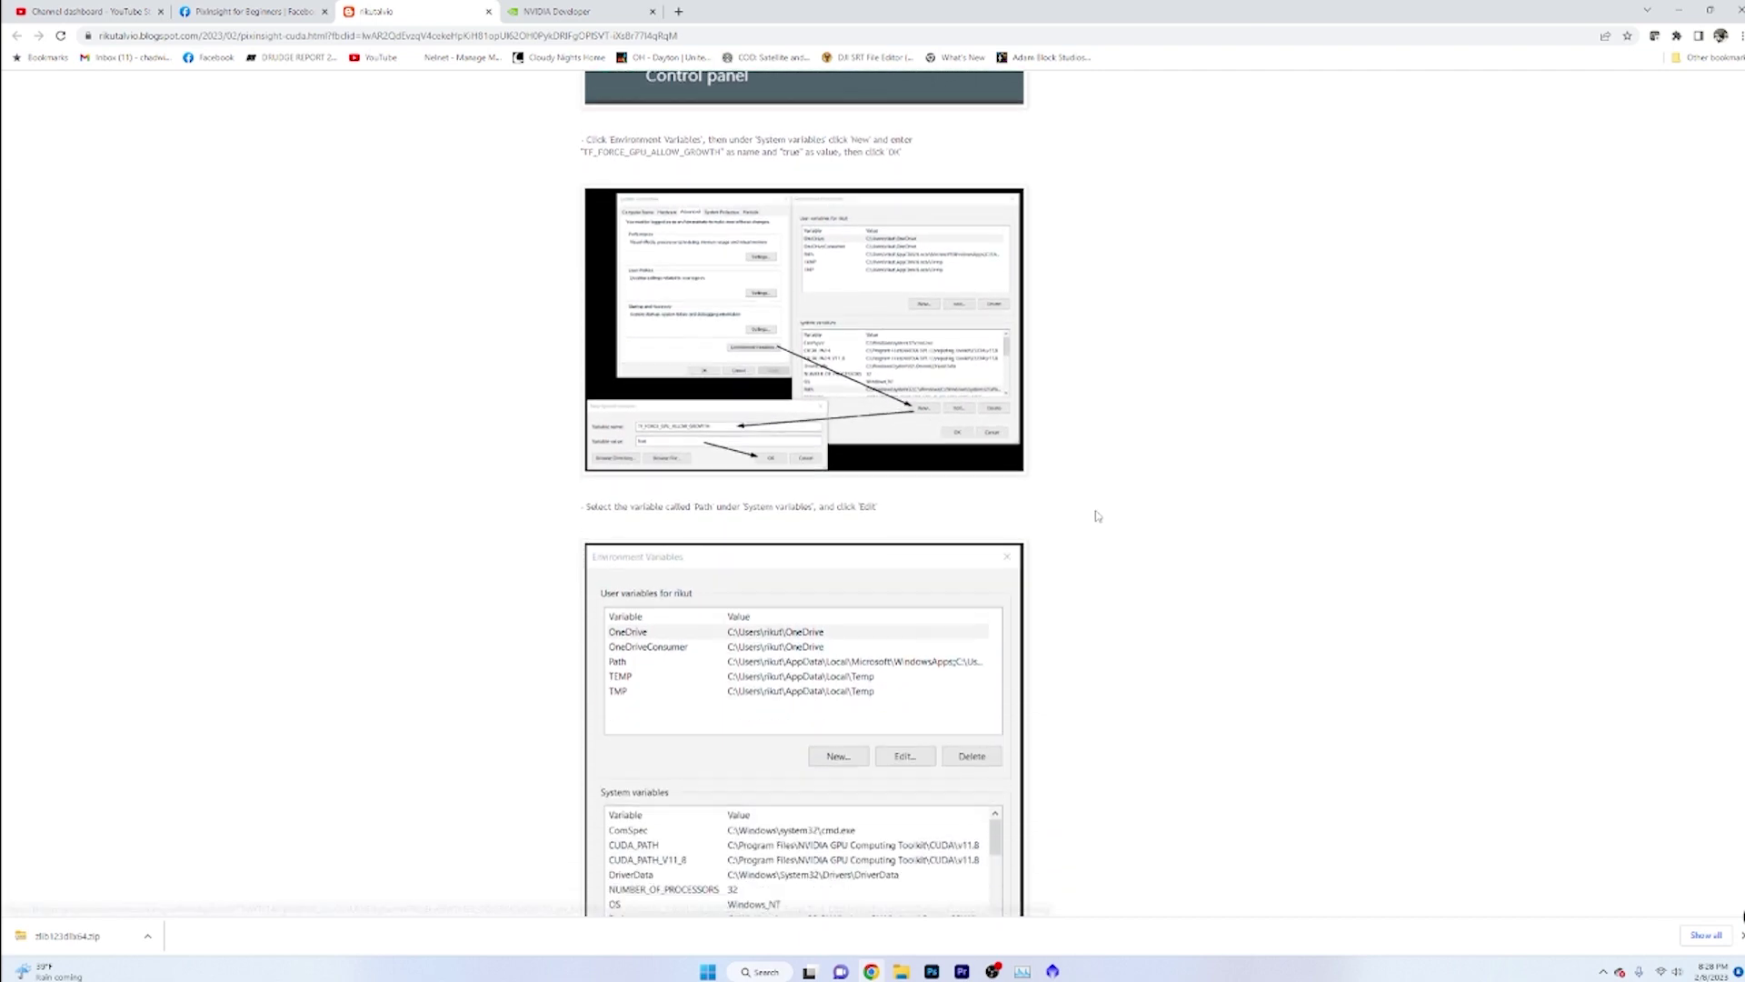
scroll(1098, 516, up, 2)
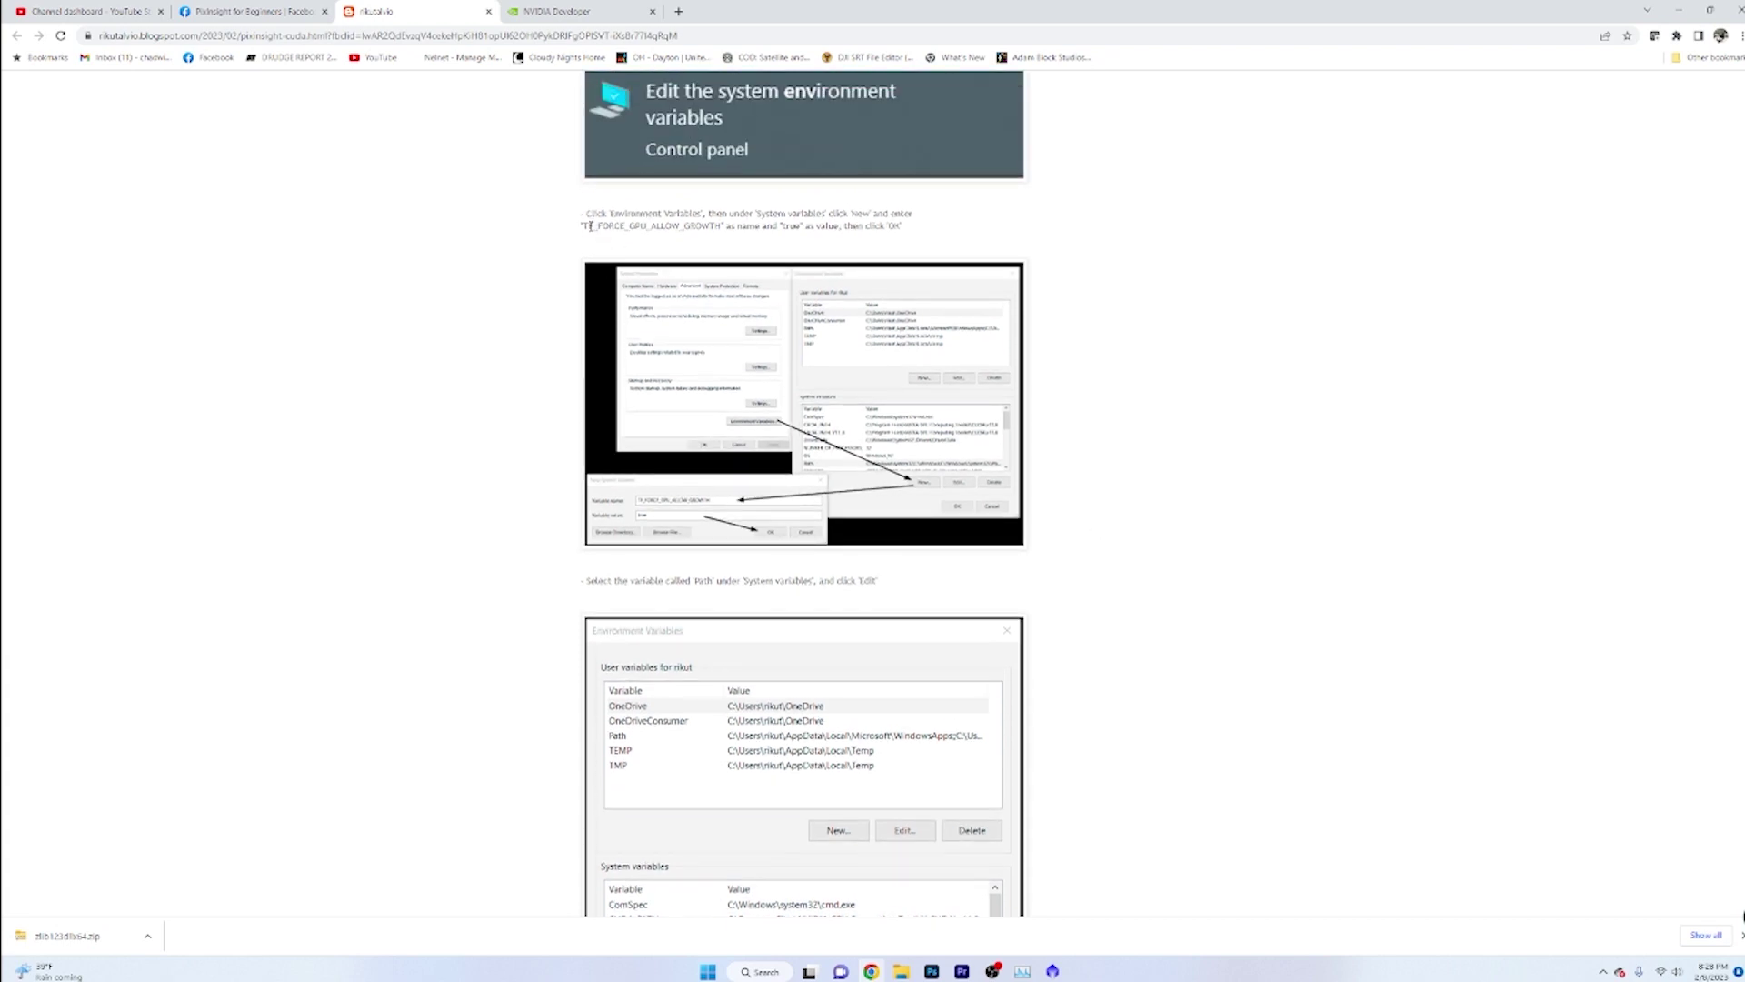
drag(581, 224, 918, 230)
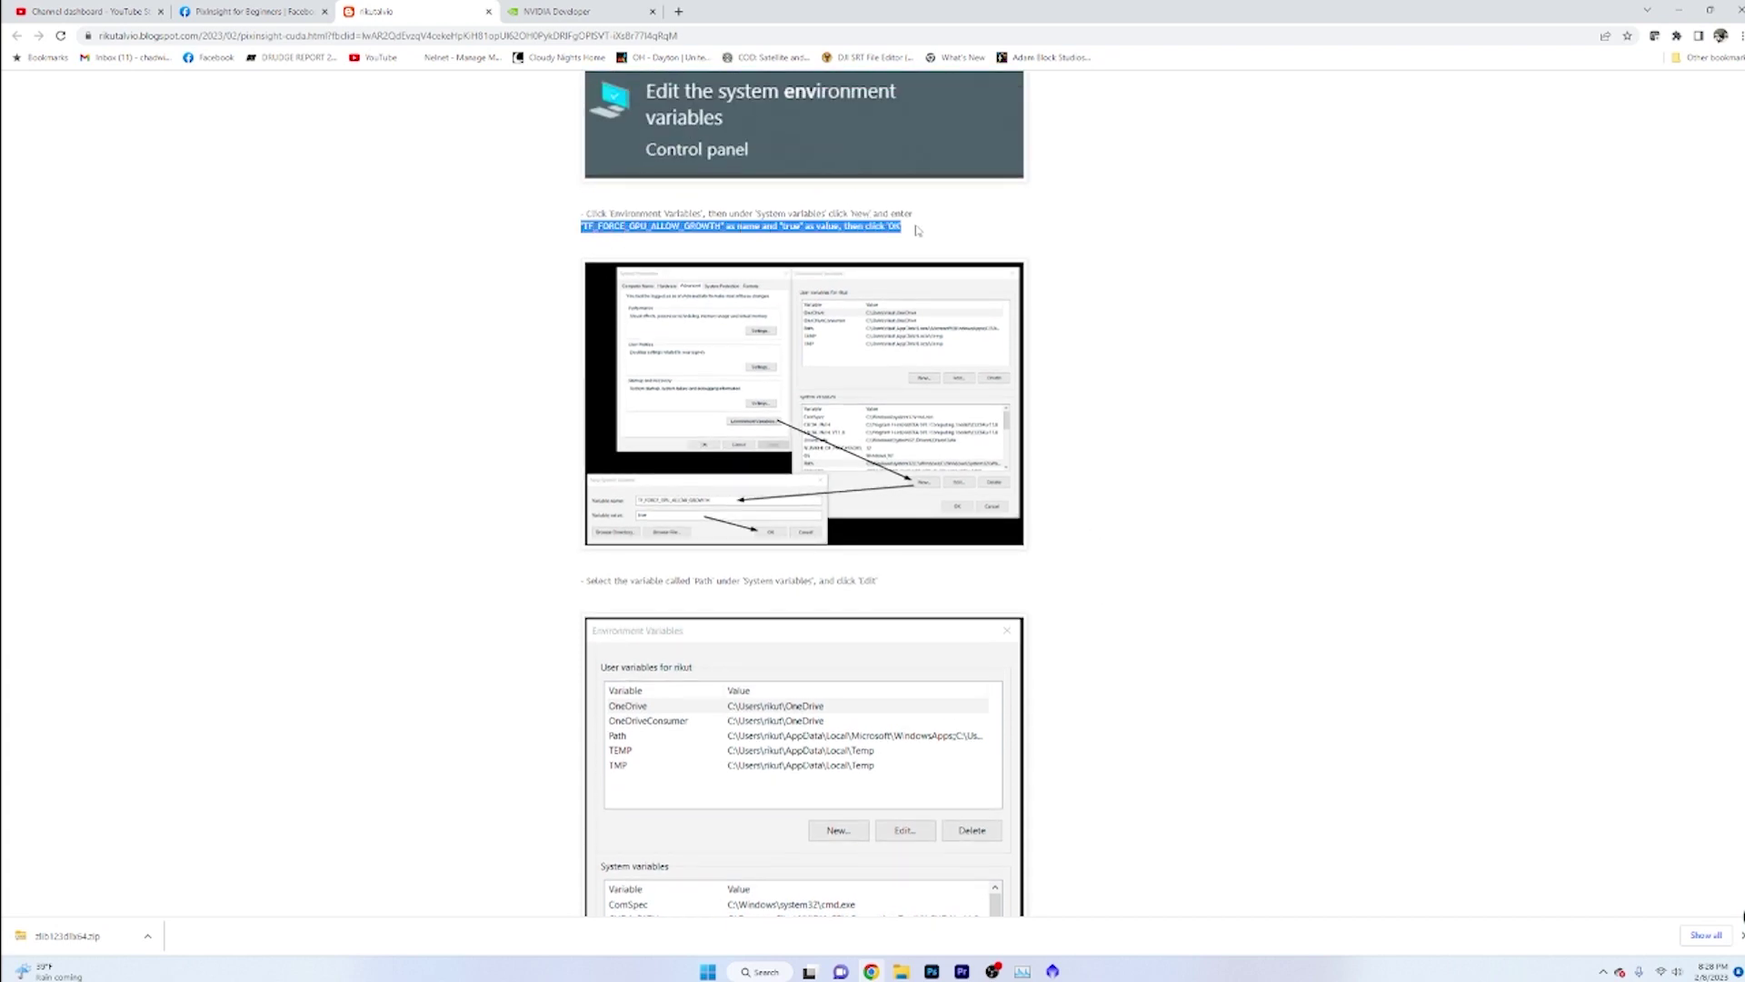
drag(754, 214, 830, 213)
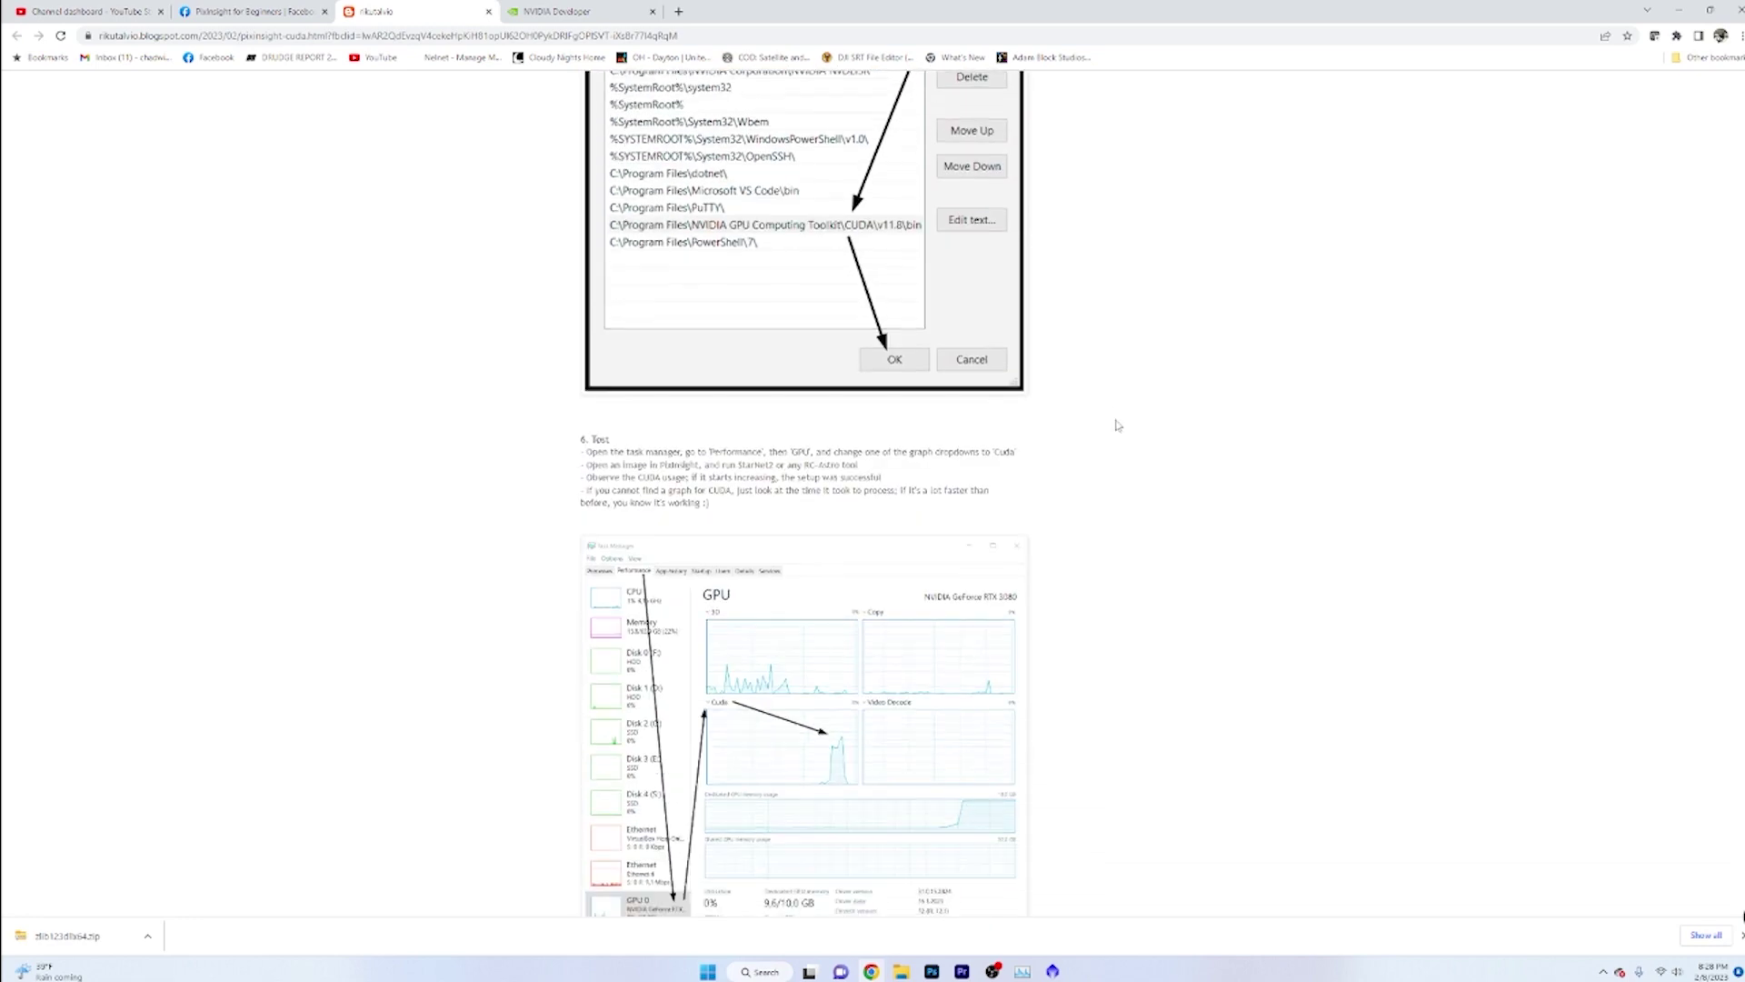
Enlarge the blog's Task Manager GPU screenshot, open Task Manager for comparison, and return to PixInsight
click(950, 511)
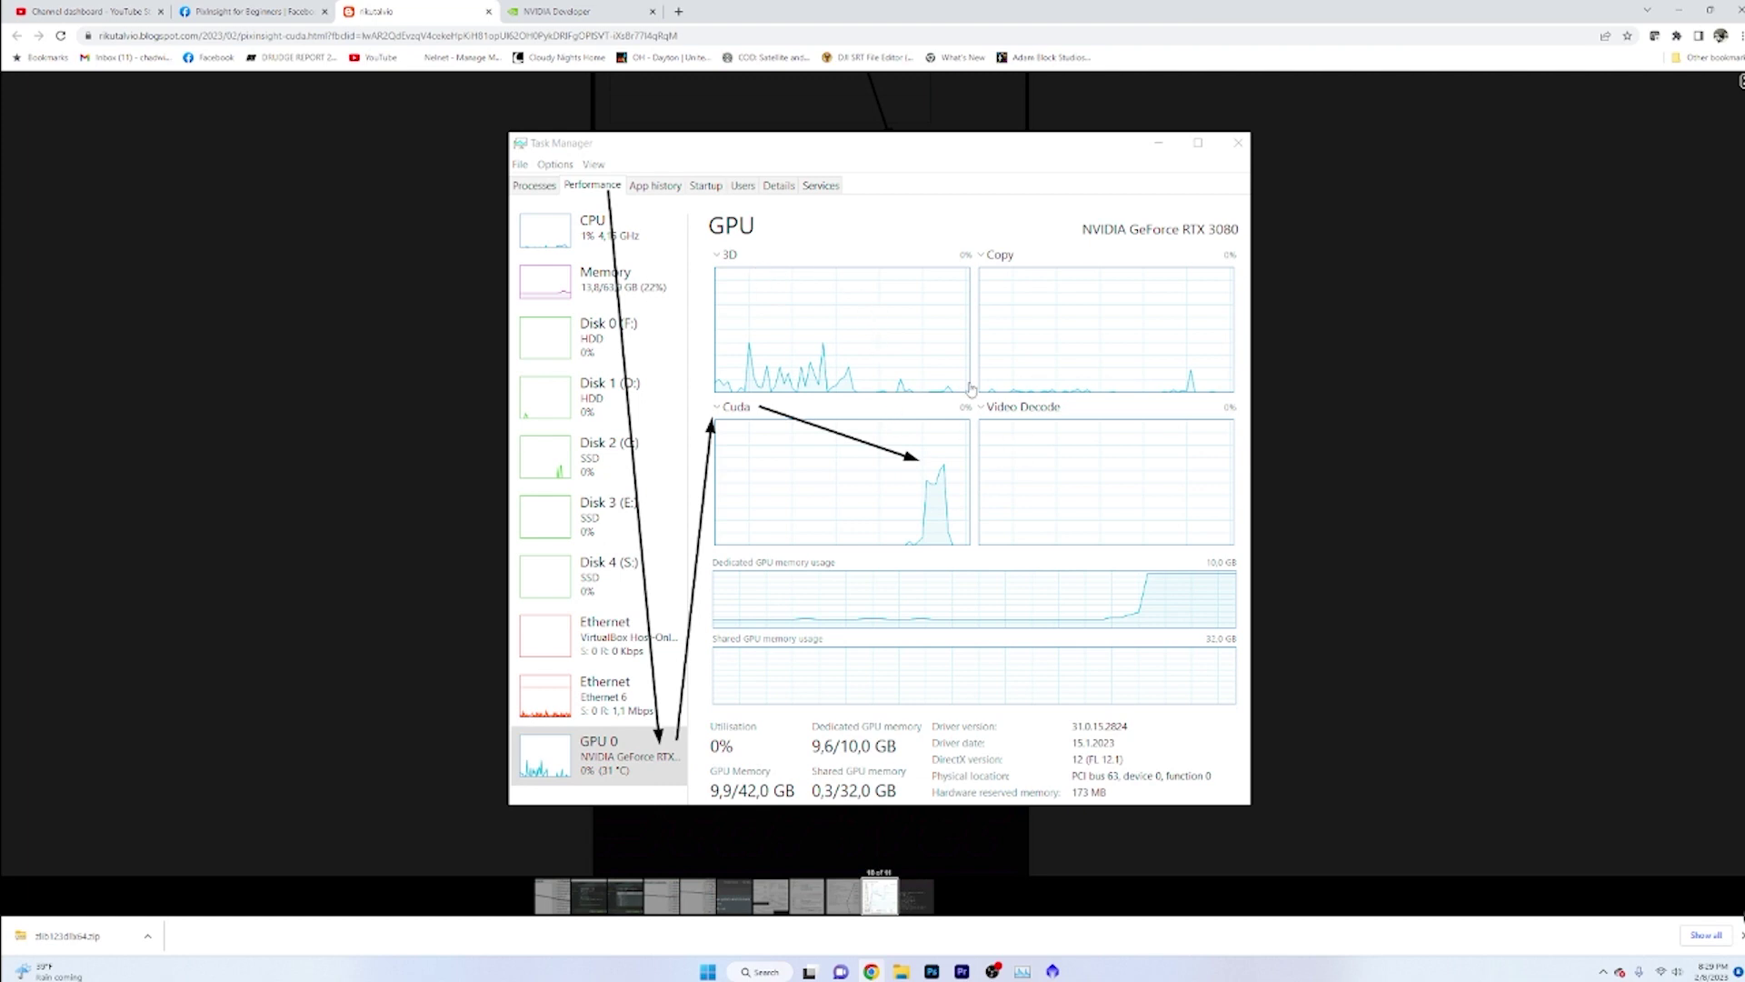
click(1023, 971)
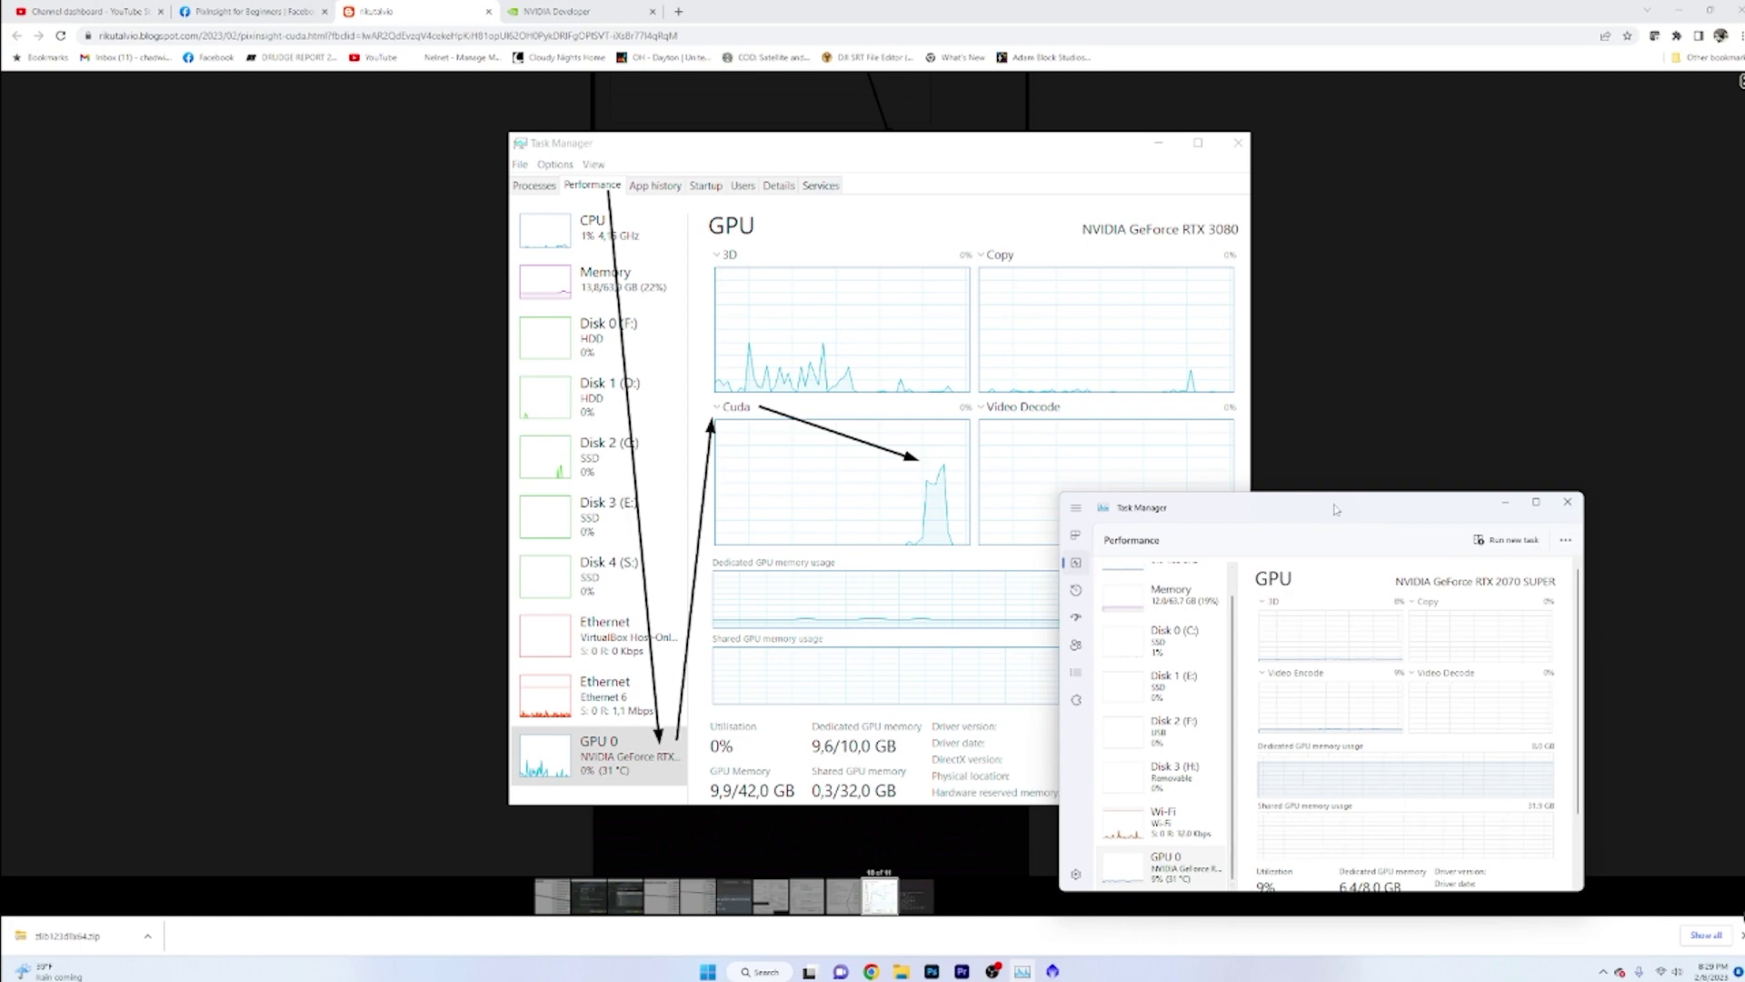
drag(1300, 511, 1382, 439)
click(1055, 971)
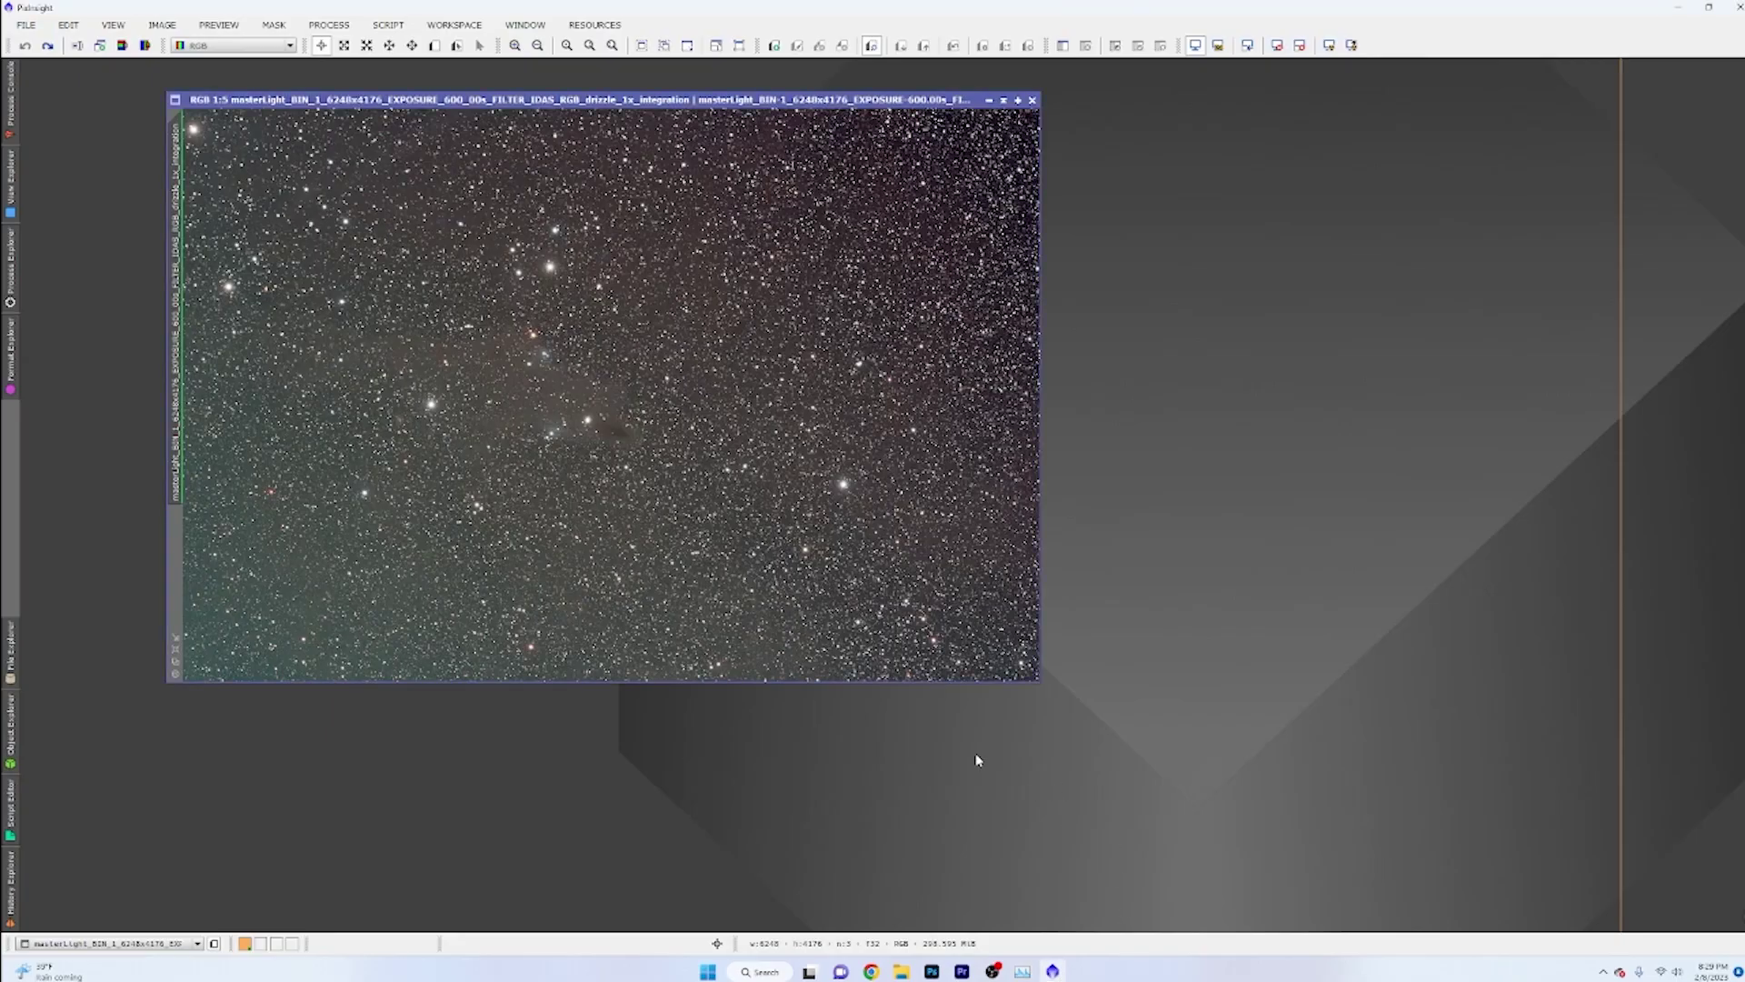
Position Task Manager's GPU graphs beside the star image and bring up PROCESS > <All Processes>
click(1022, 971)
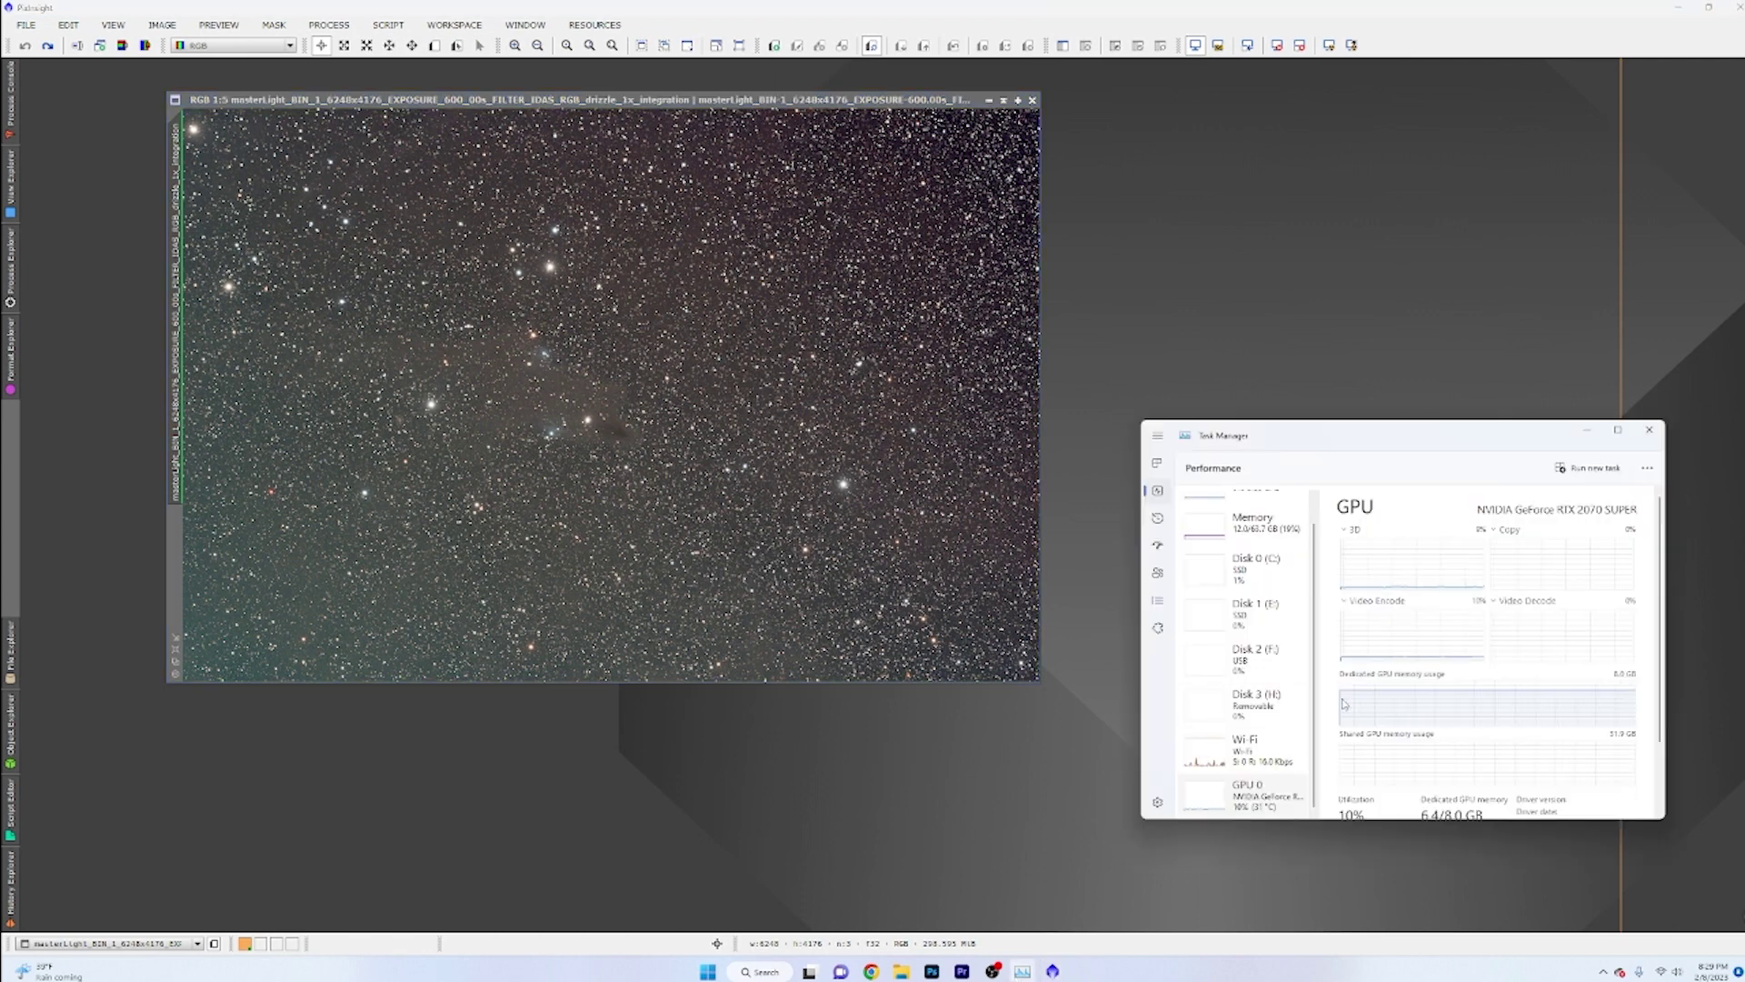
drag(1375, 438, 1391, 438)
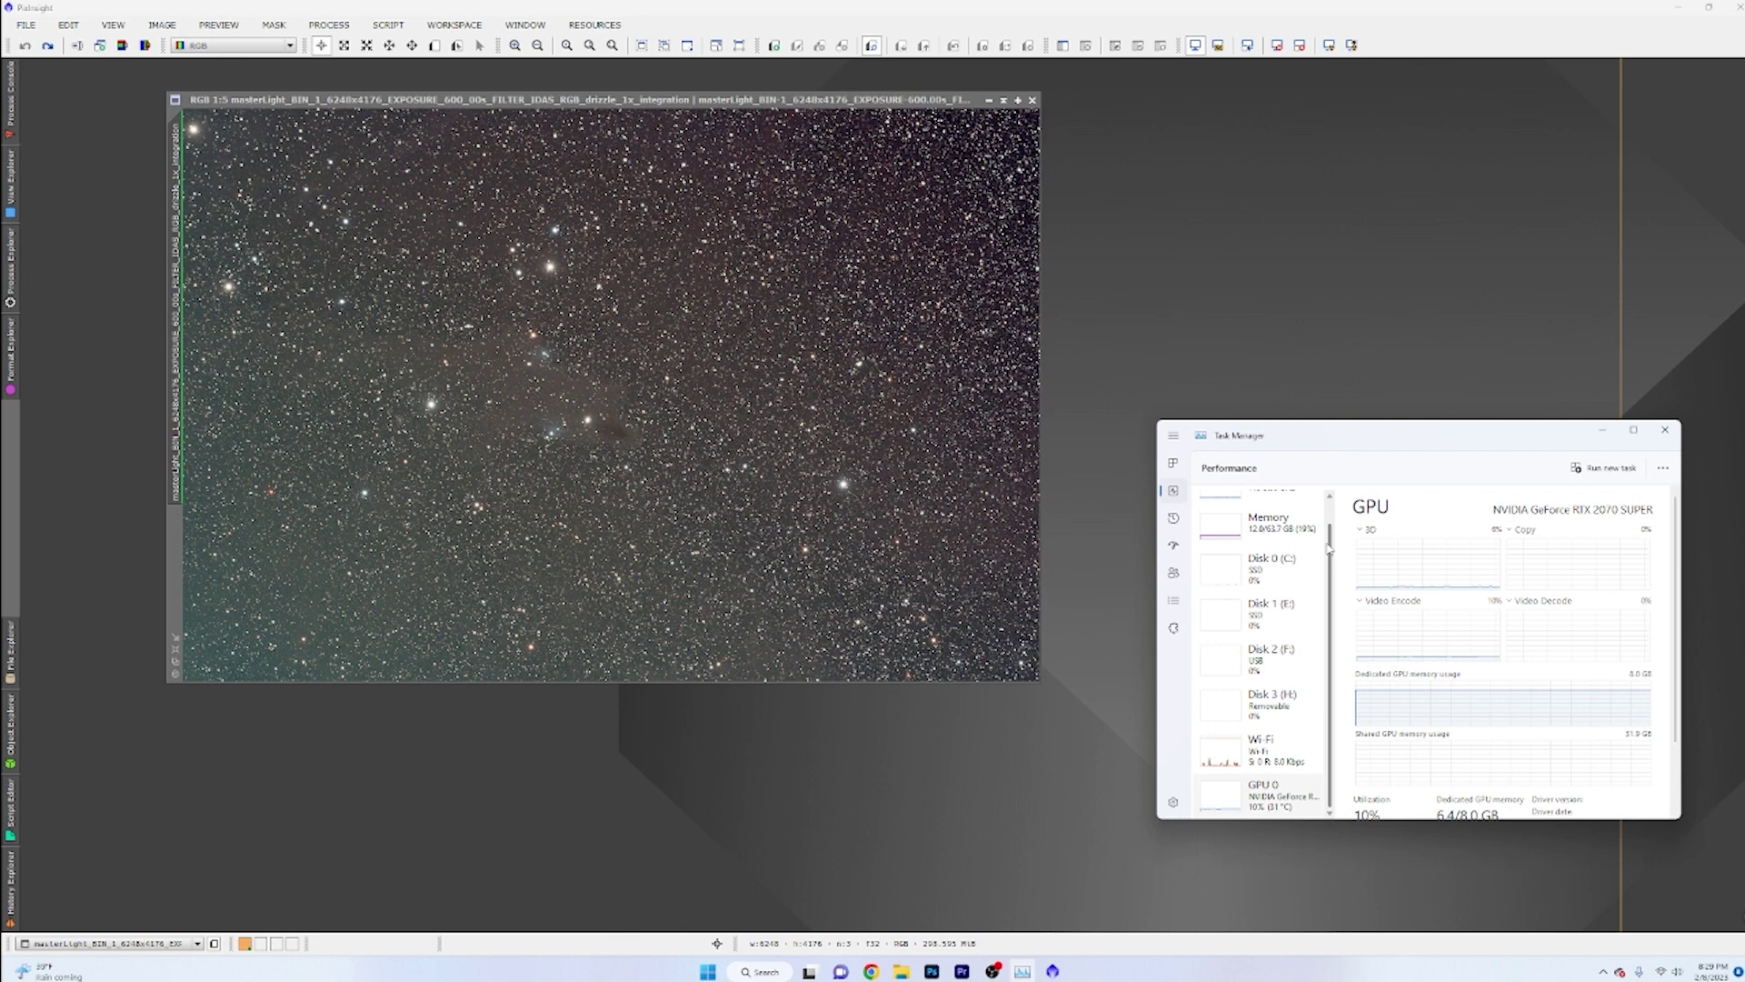
scroll(1264, 527, up, 1)
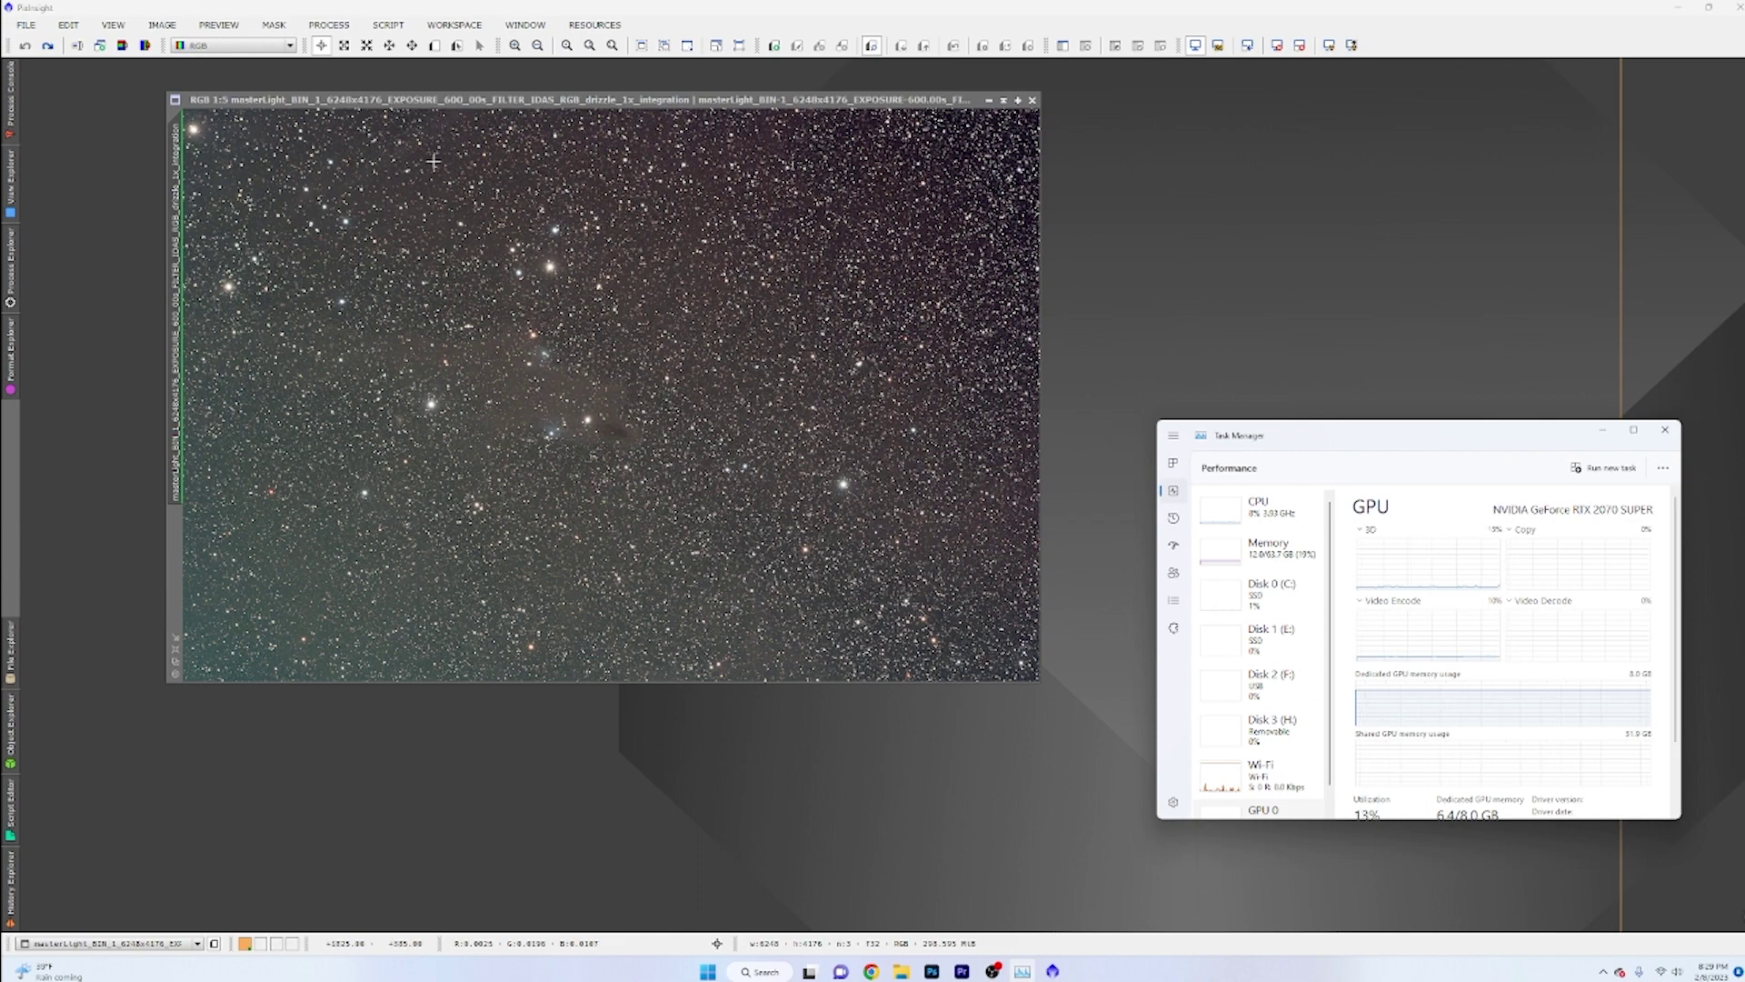
click(332, 25)
mouse_move(363, 45)
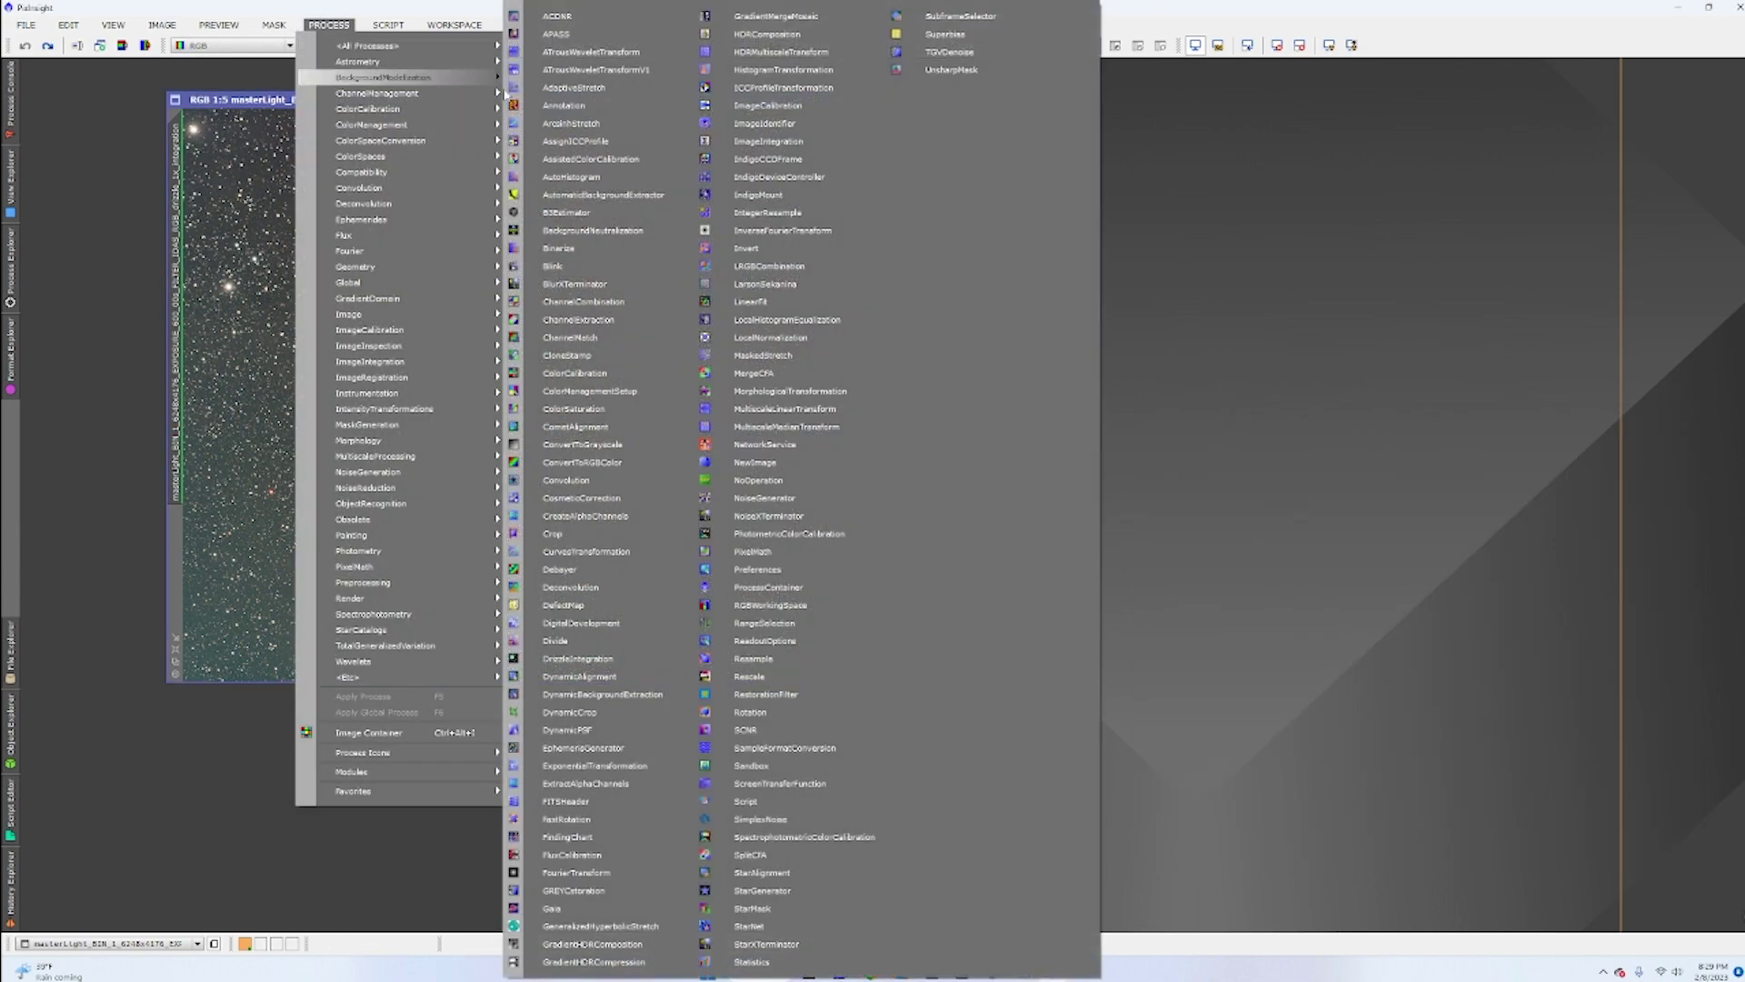
Launch StarXTerminator and apply it to the star-field image with Task Manager's GPU graphs visible
click(840, 945)
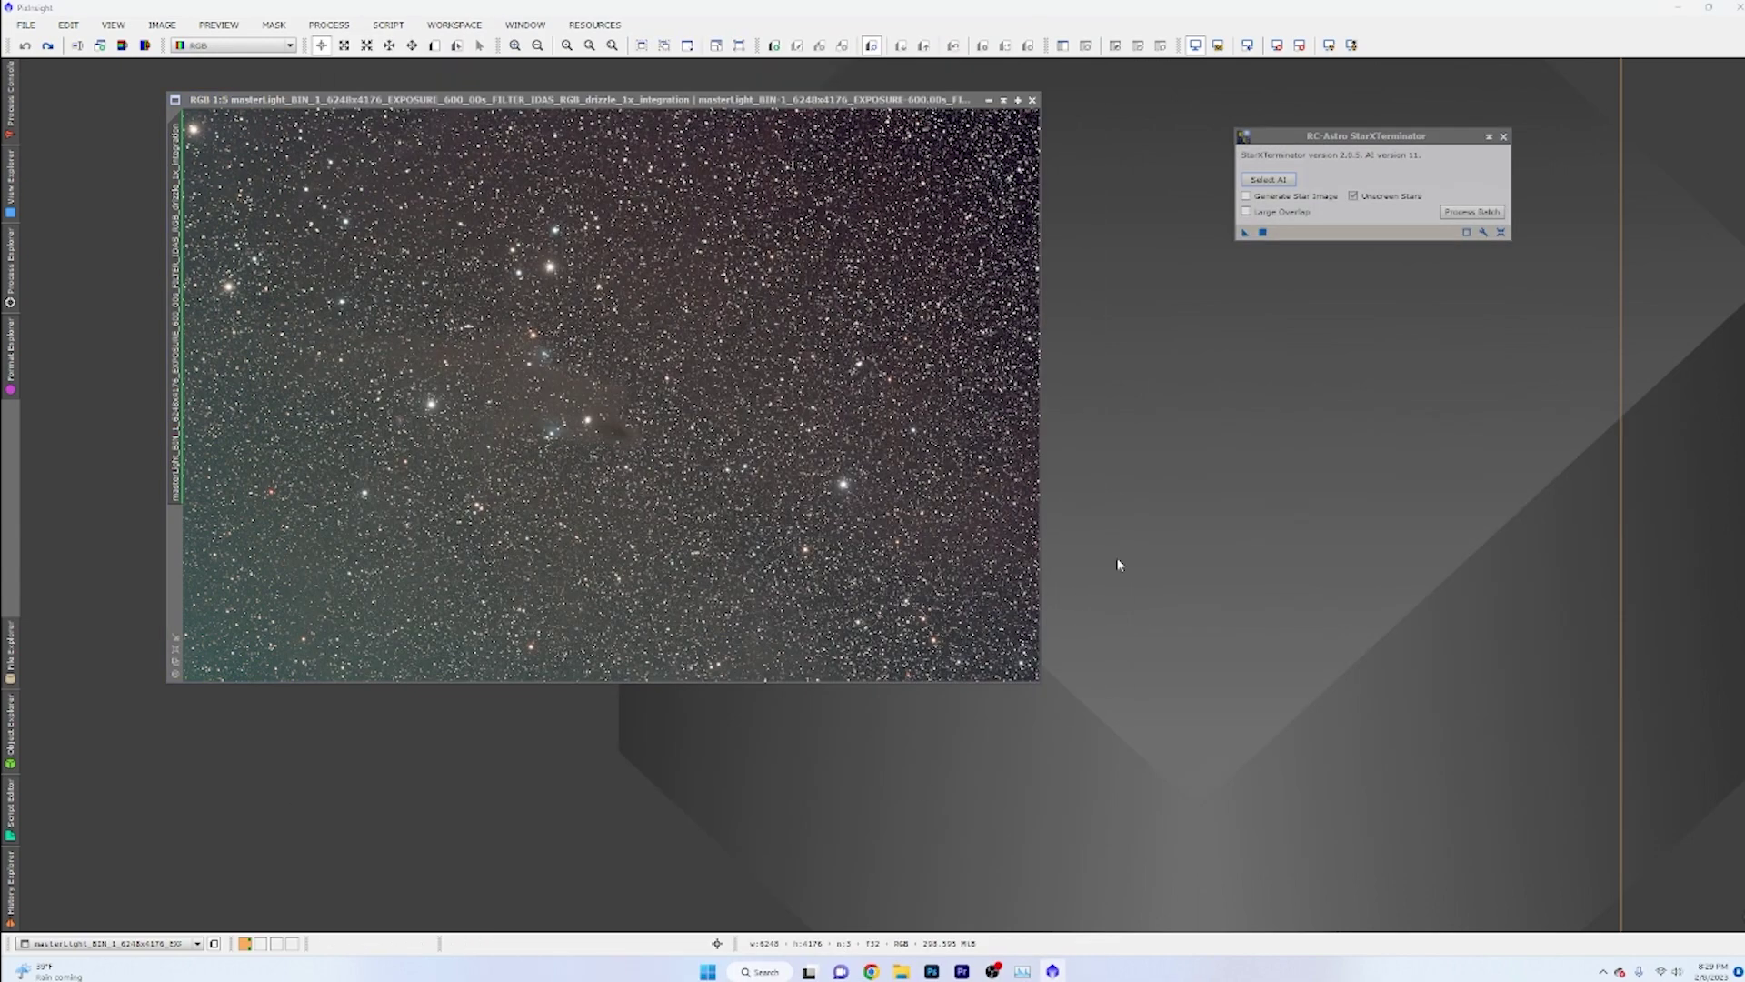
click(1023, 971)
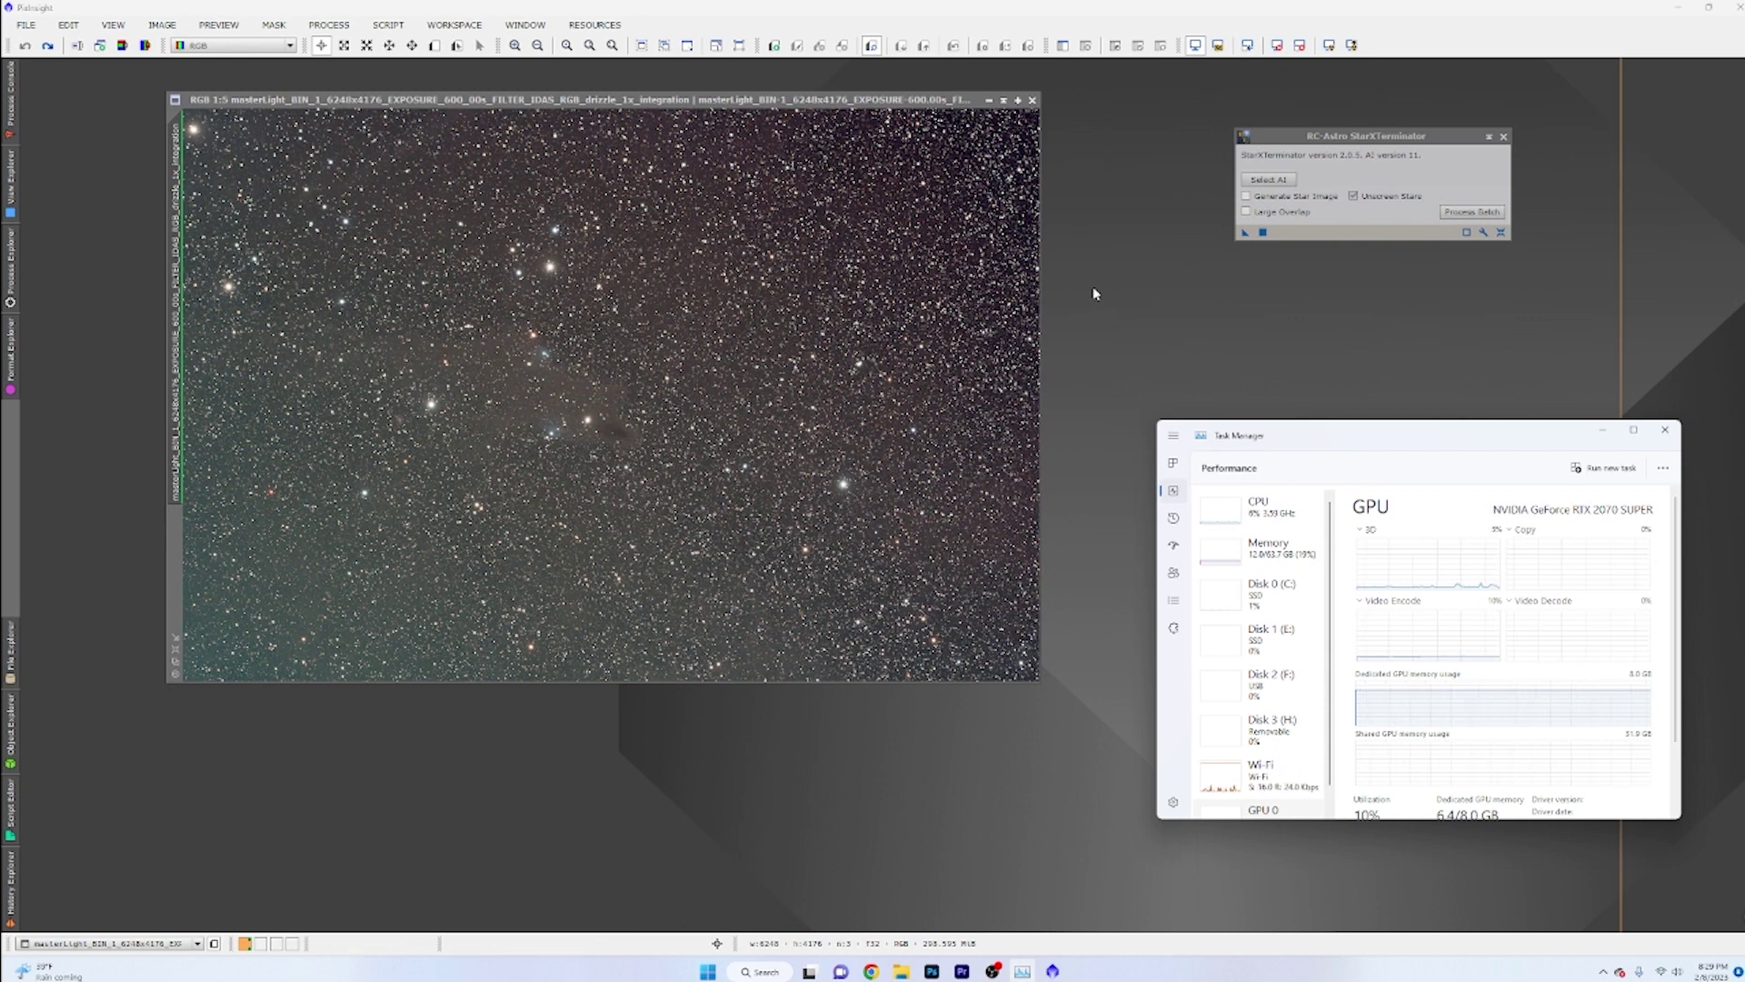
click(1245, 234)
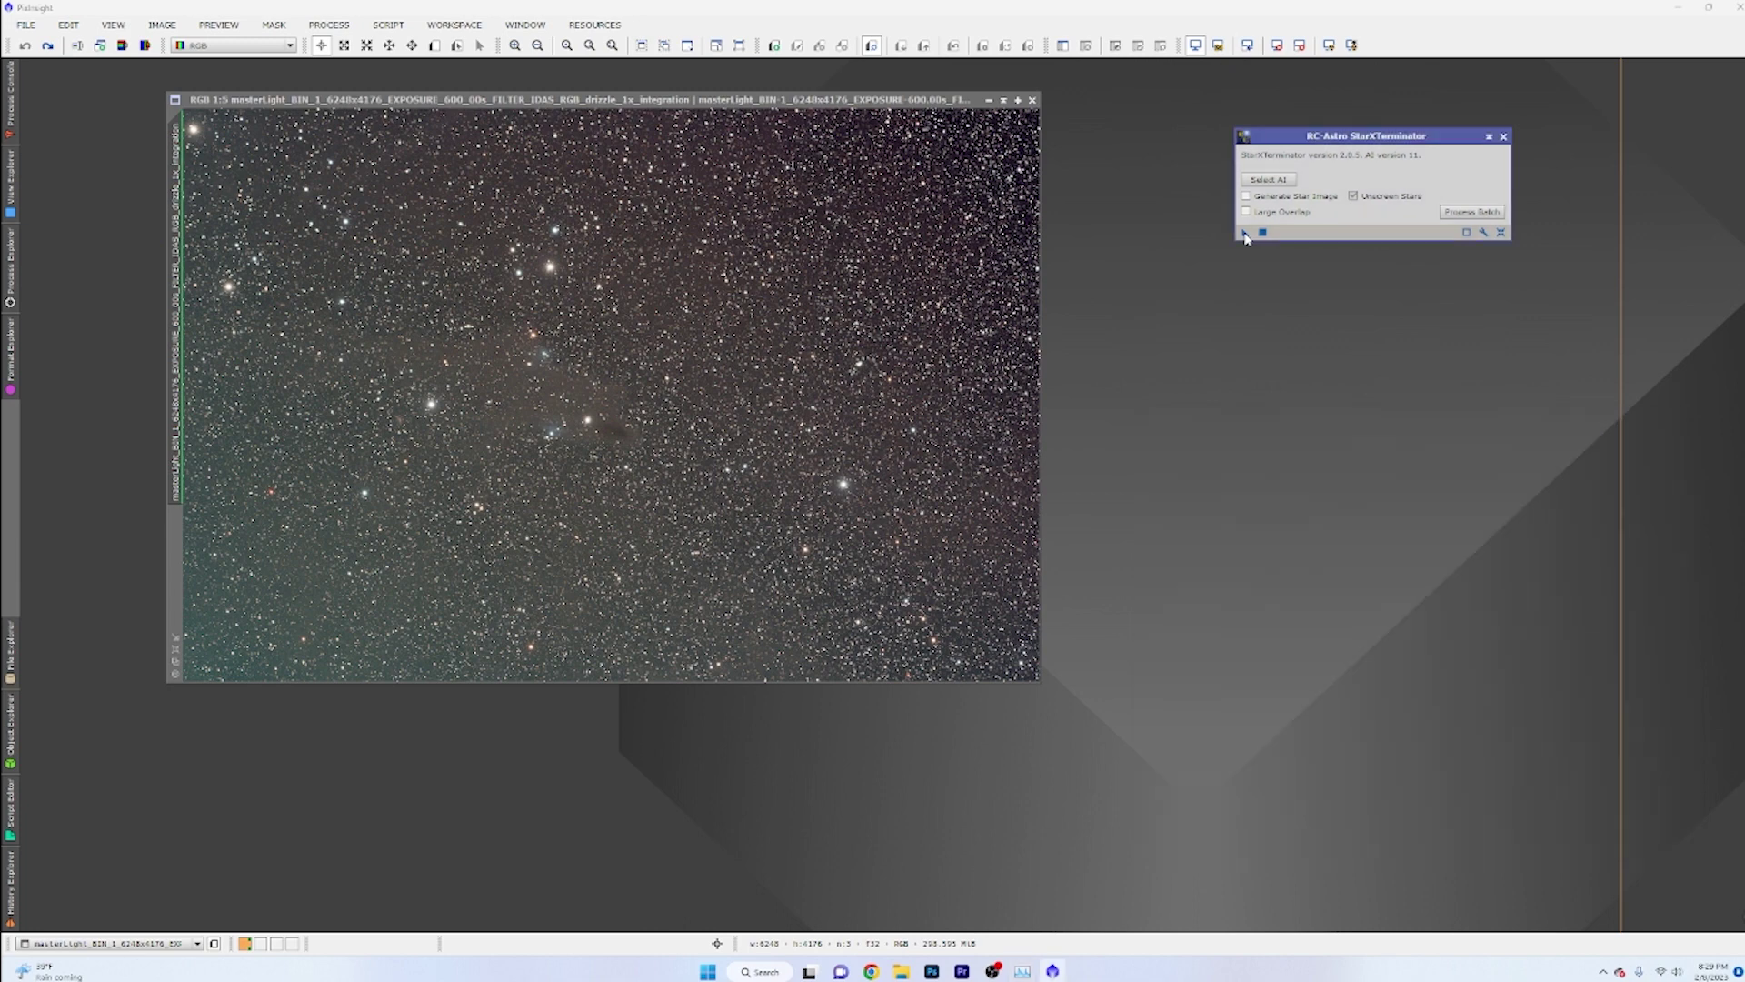
click(1246, 234)
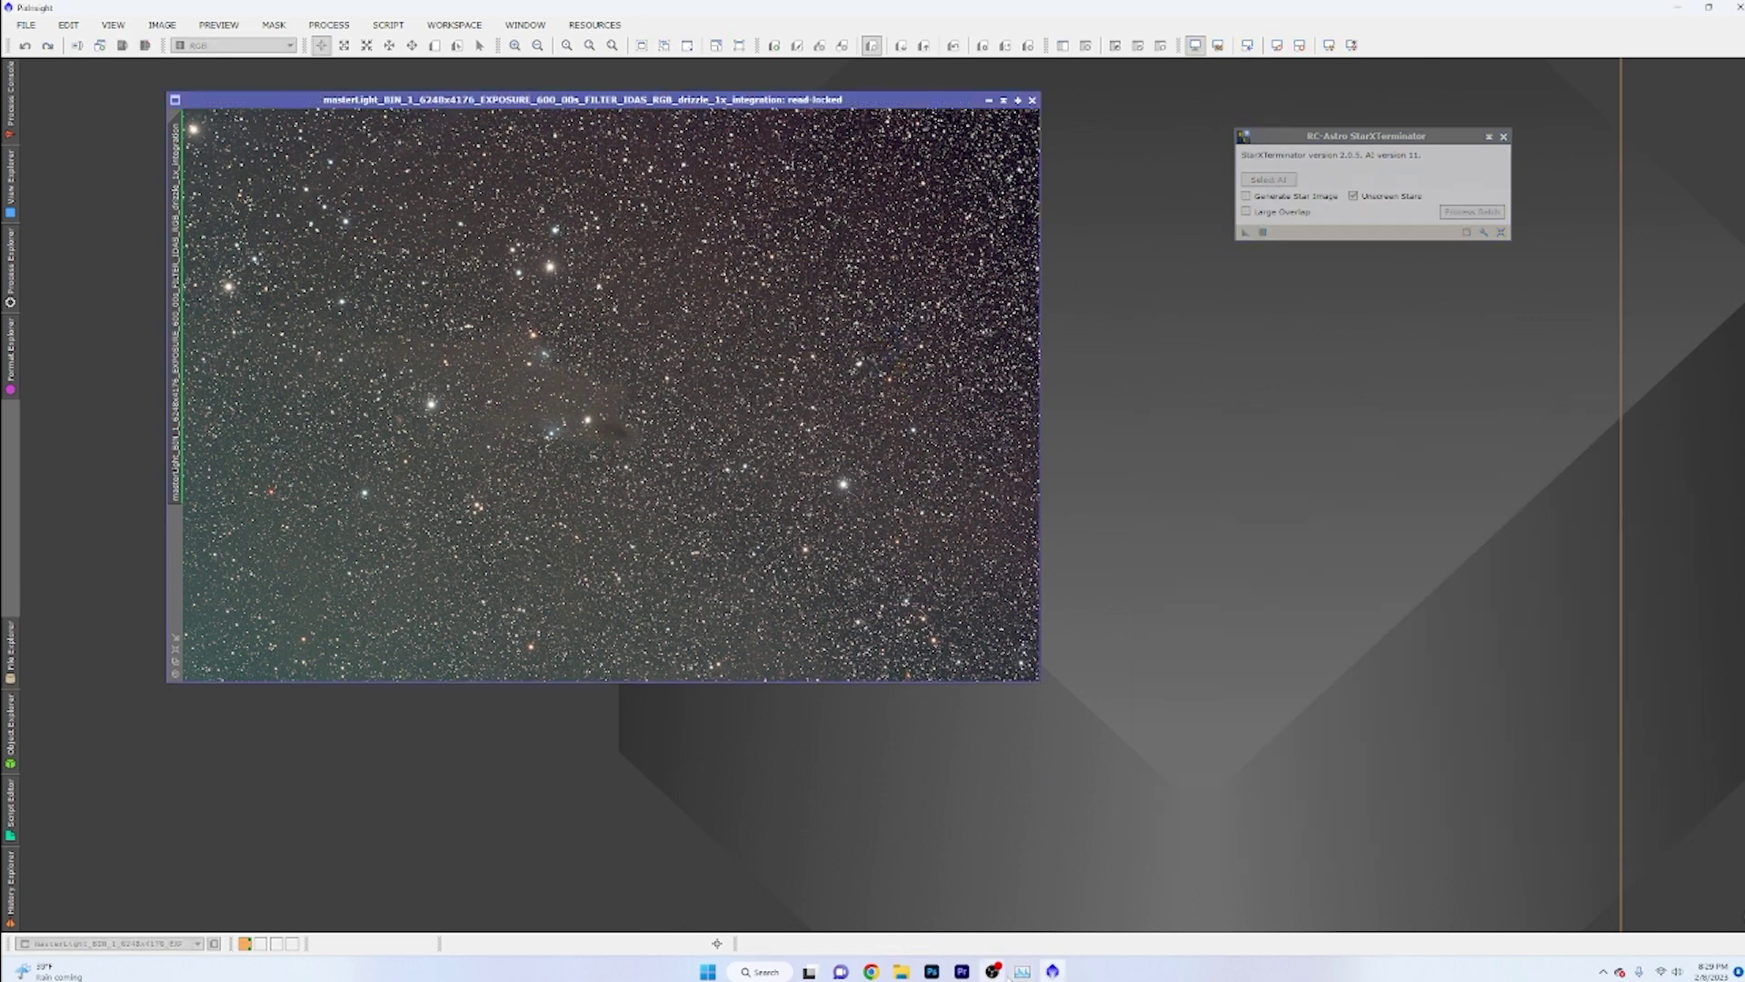
Watch Task Manager's GPU spike as stars are removed, then check the 17.885 s time in the Process Console
click(1023, 971)
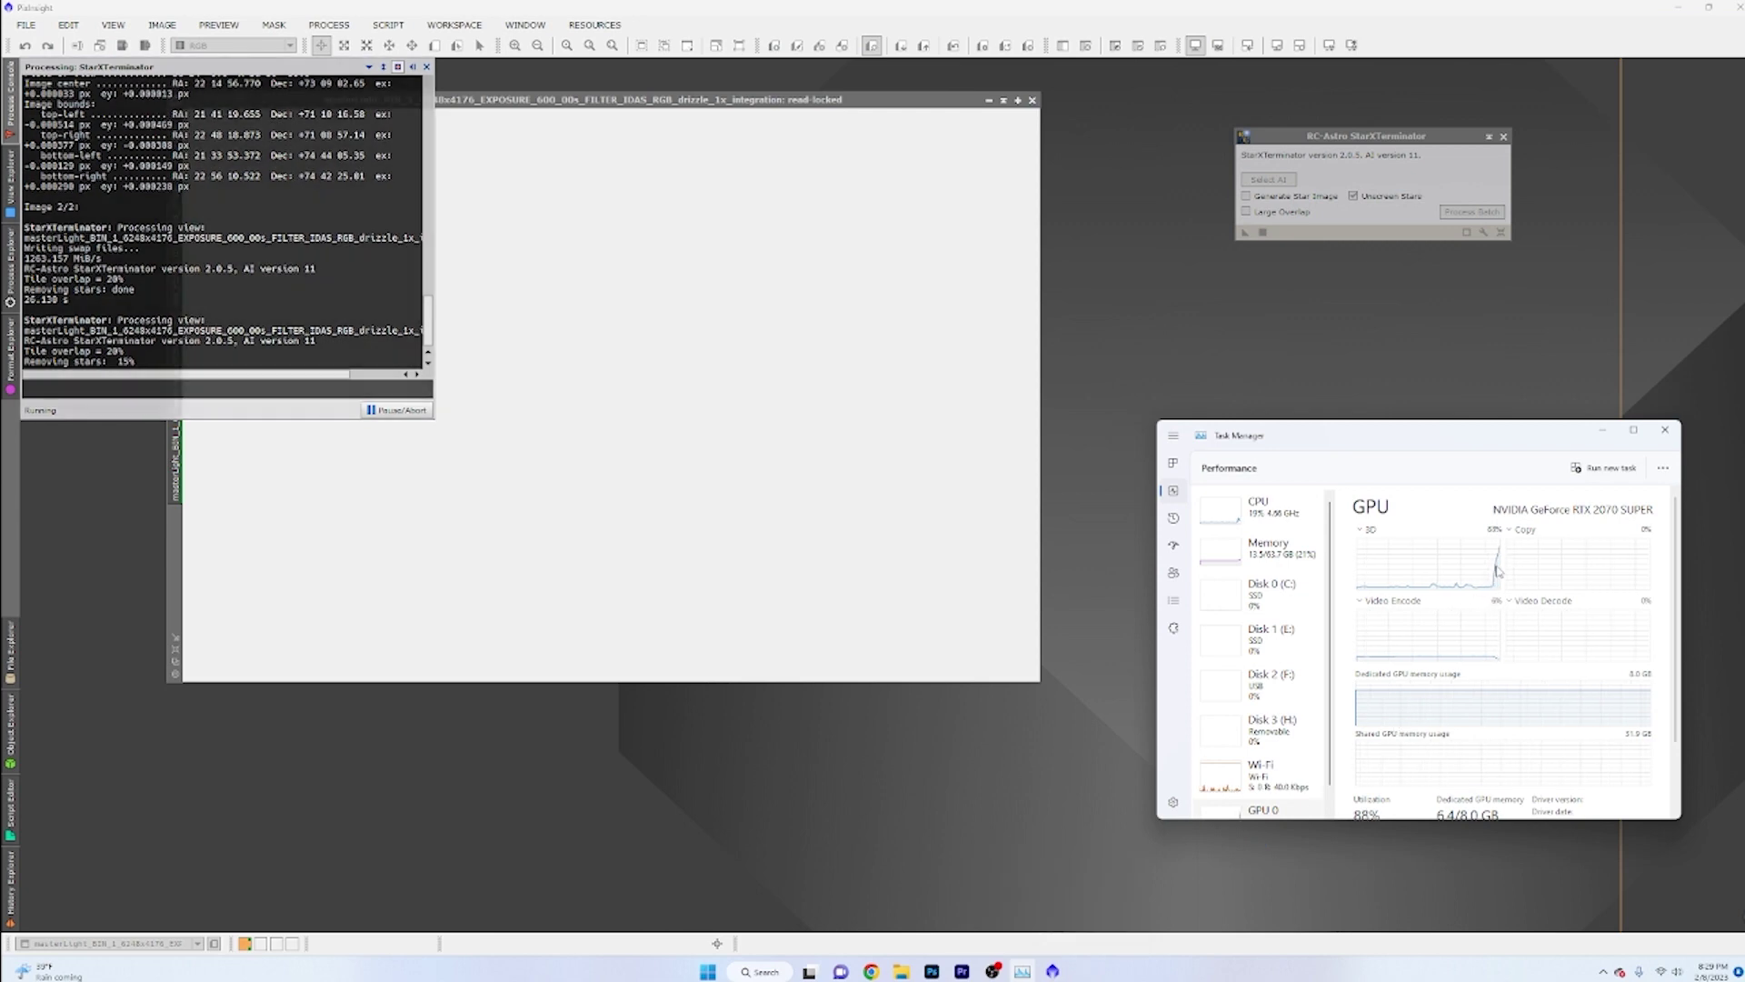
scroll(1272, 654, down, 1)
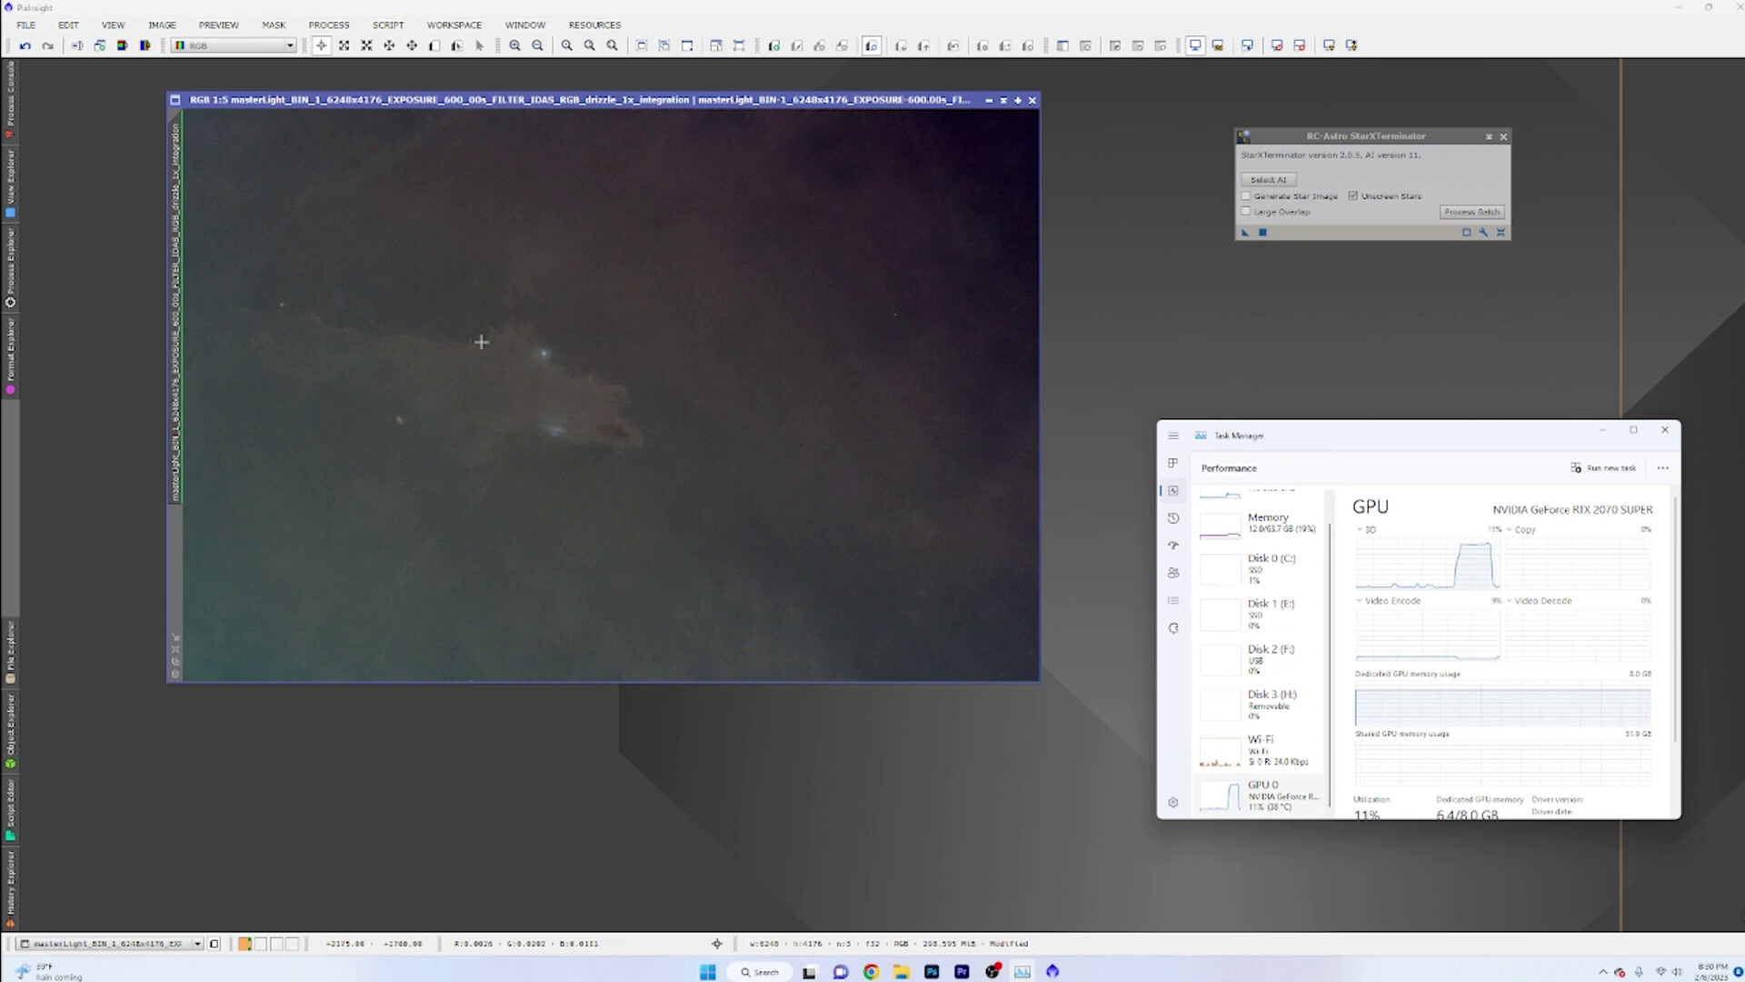
click(12, 99)
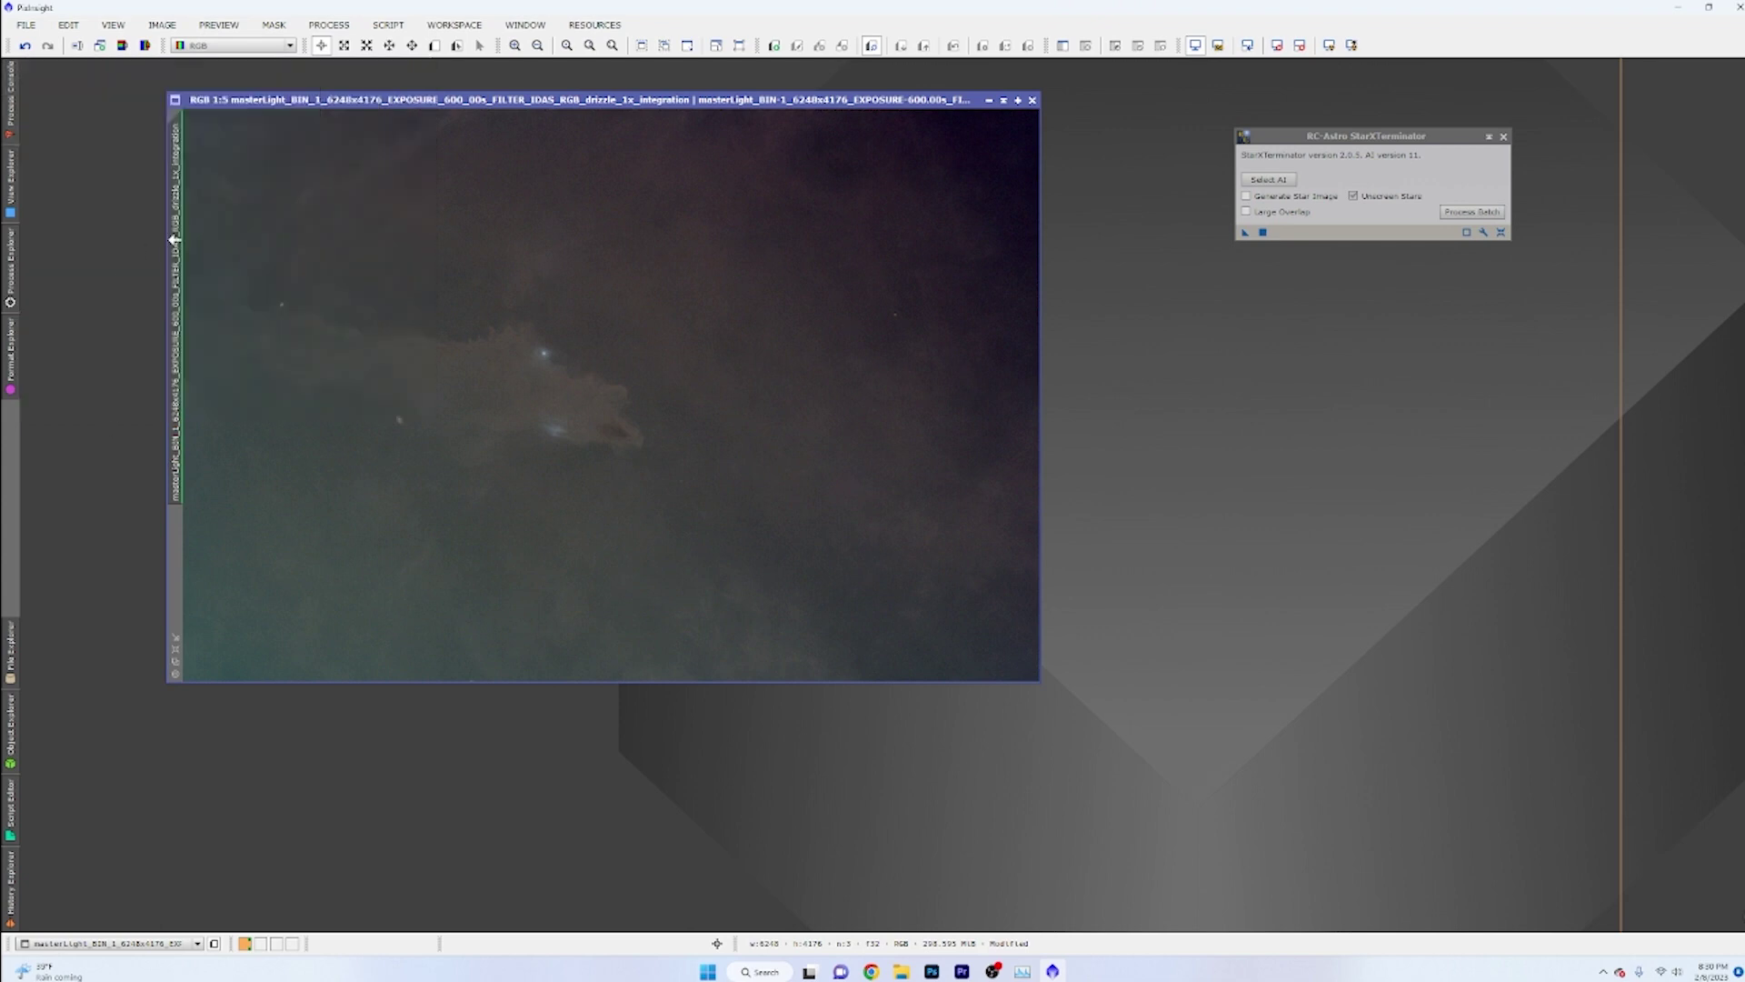
Undo the star removal, swap StarXTerminator for BlurXTerminator, and show its real-time sharpening preview
click(24, 47)
click(329, 25)
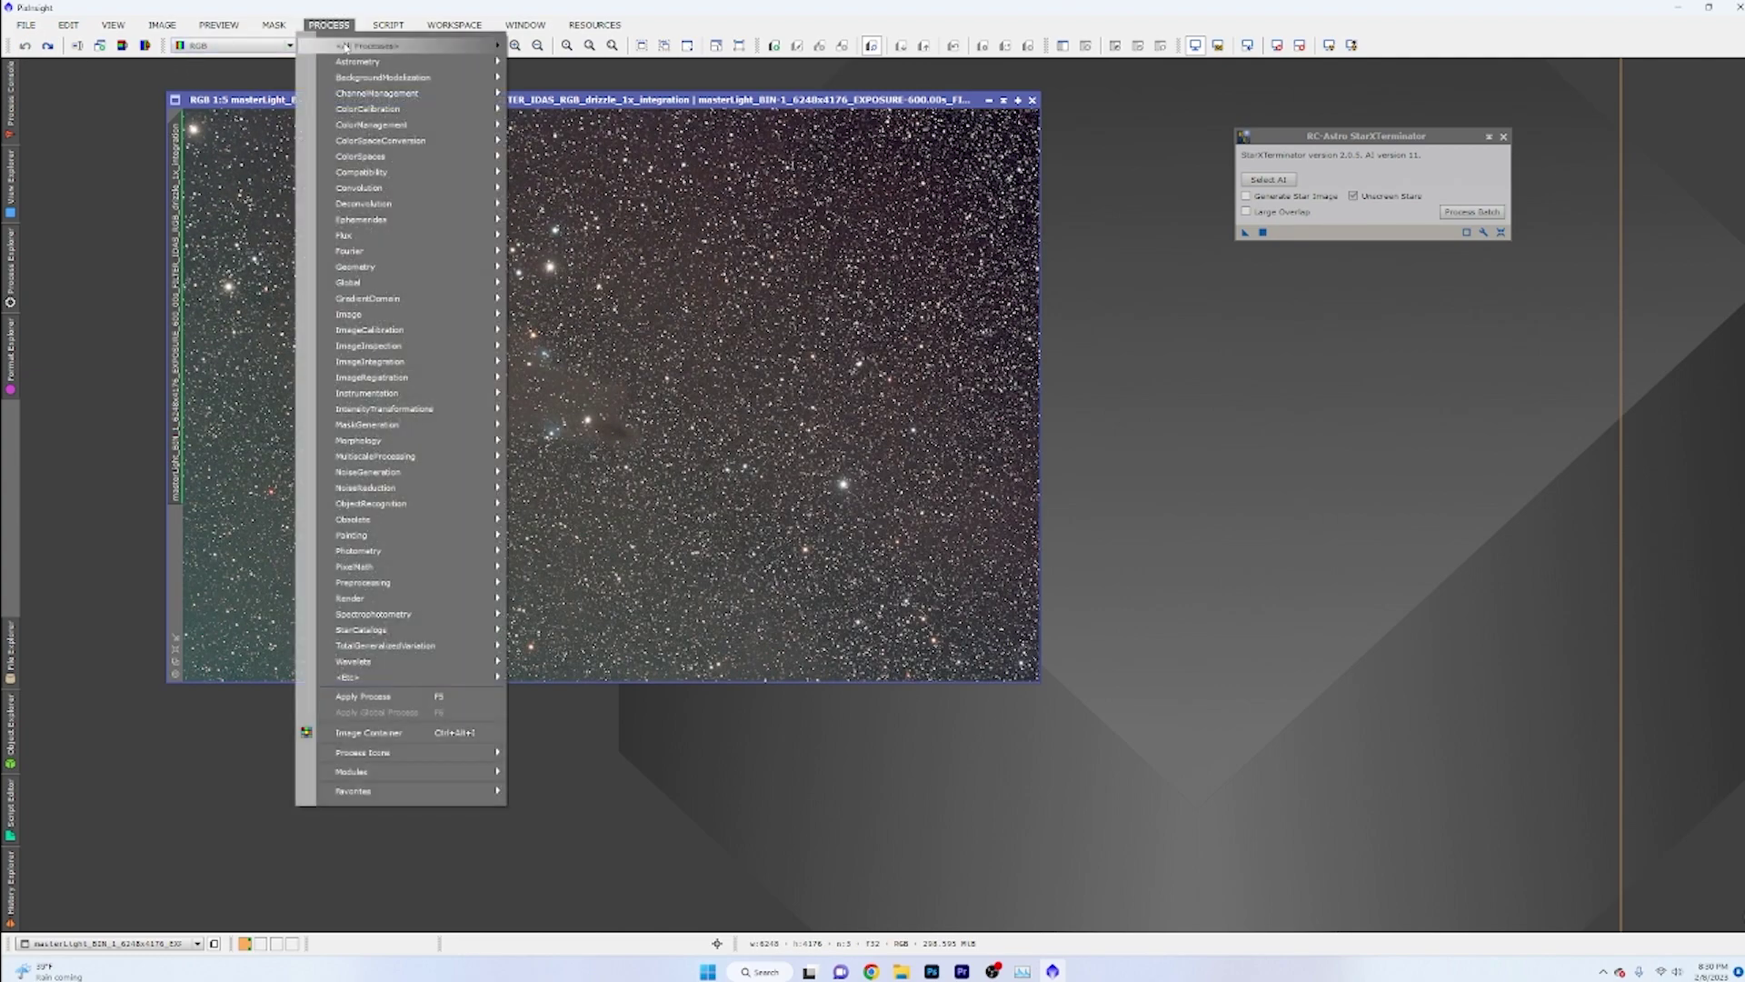
mouse_move(345, 45)
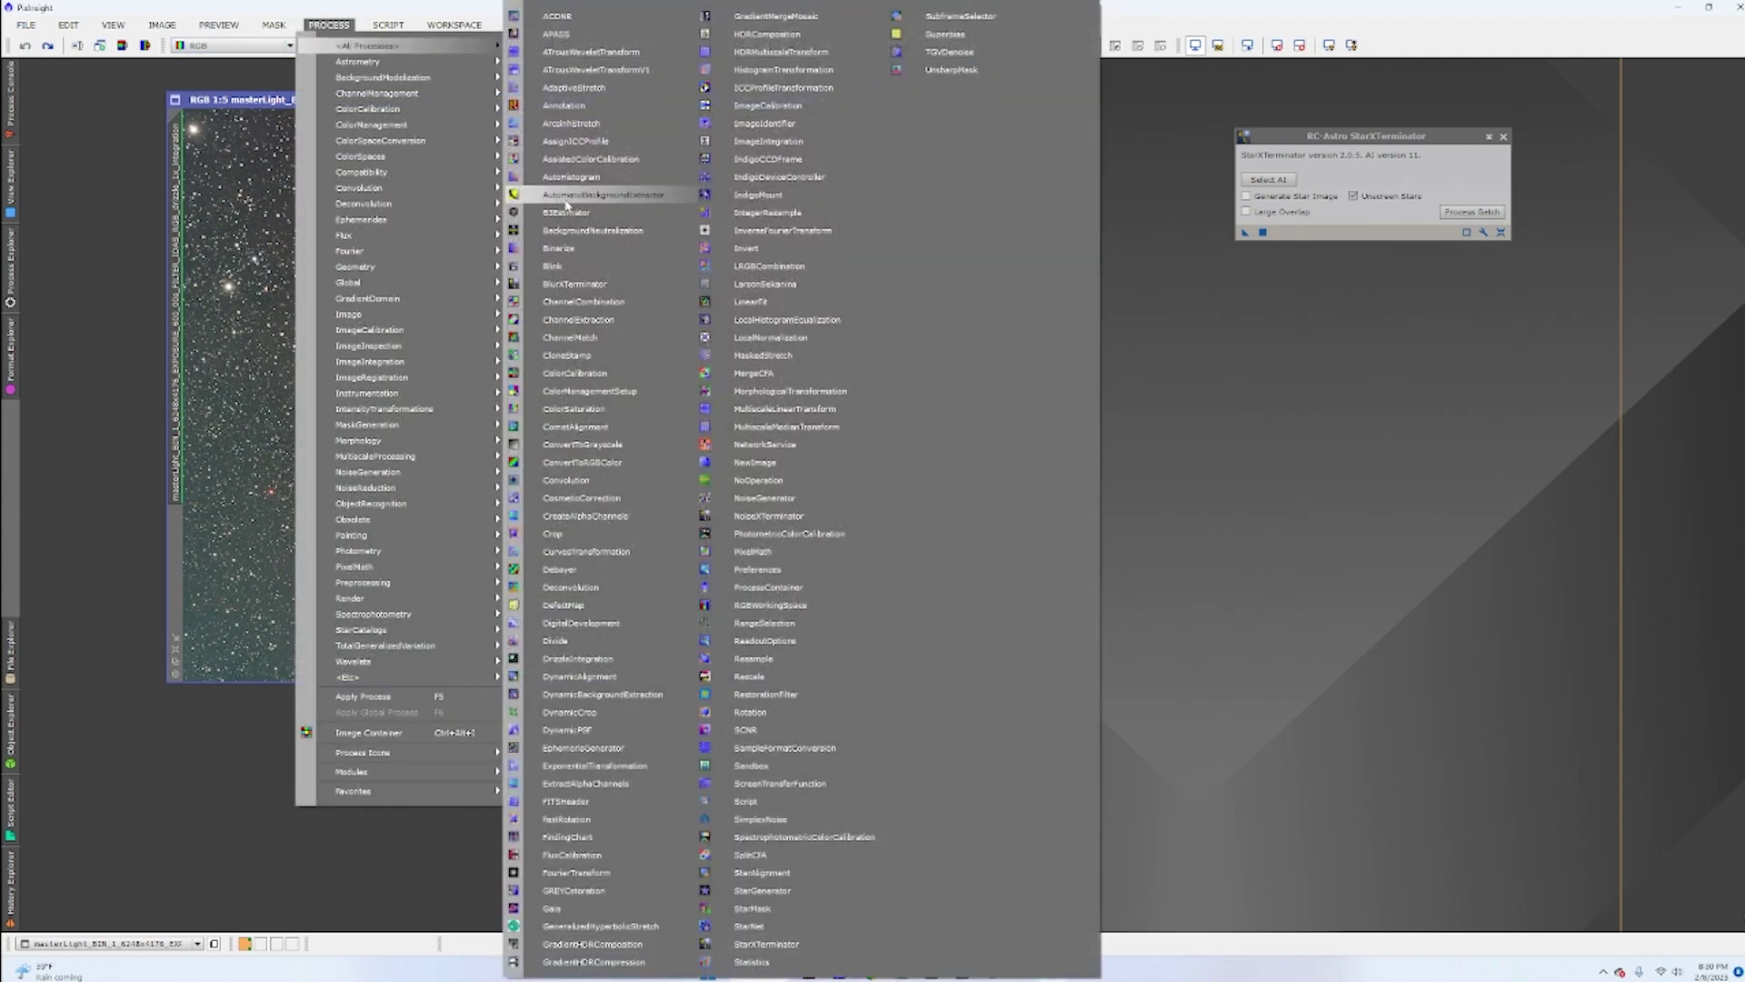
click(614, 284)
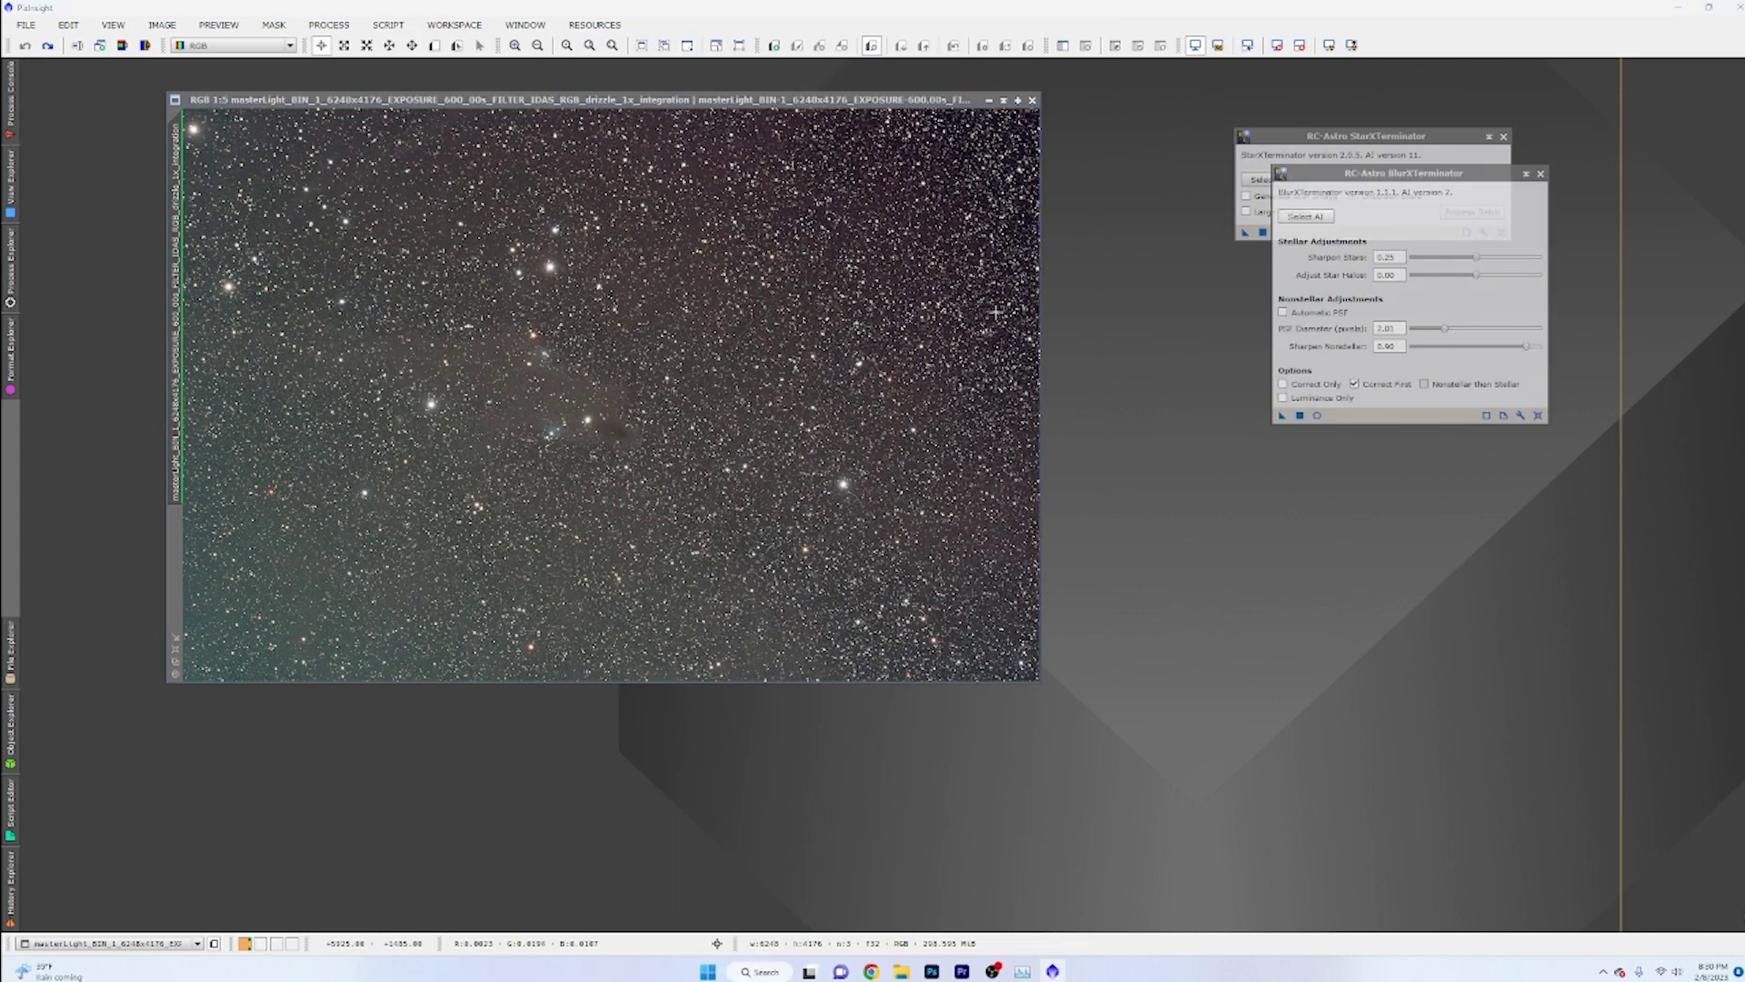
click(1504, 136)
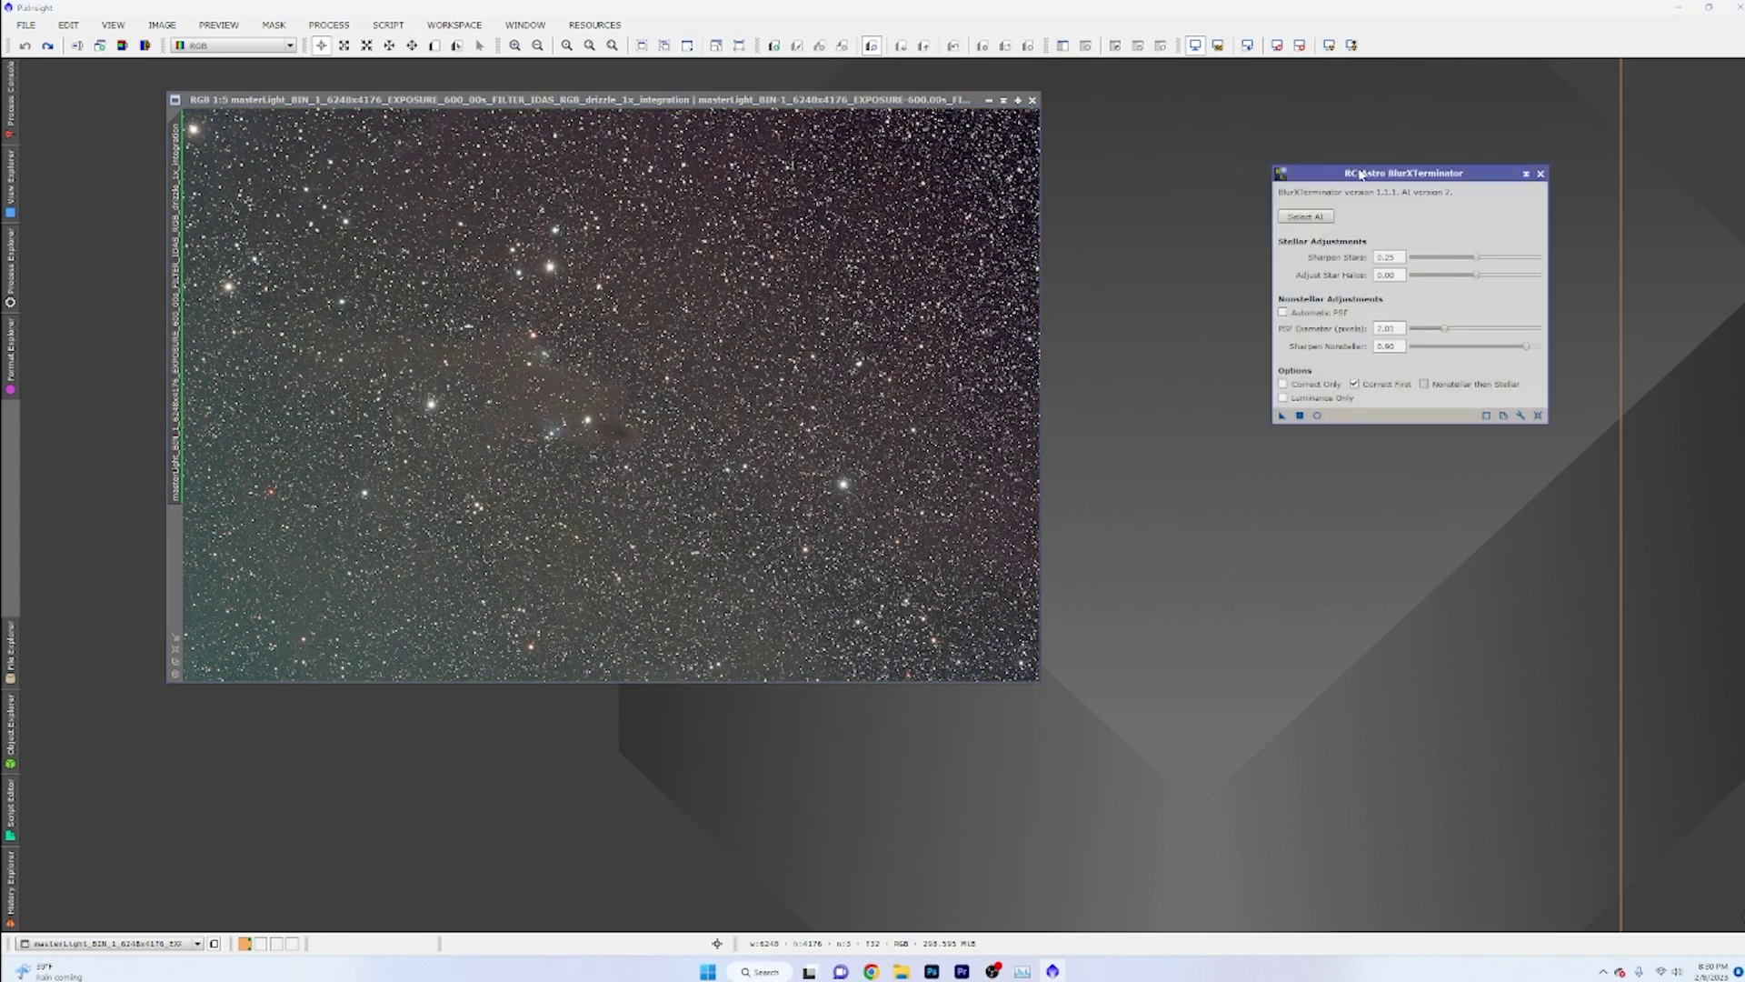
drag(1361, 175, 1349, 153)
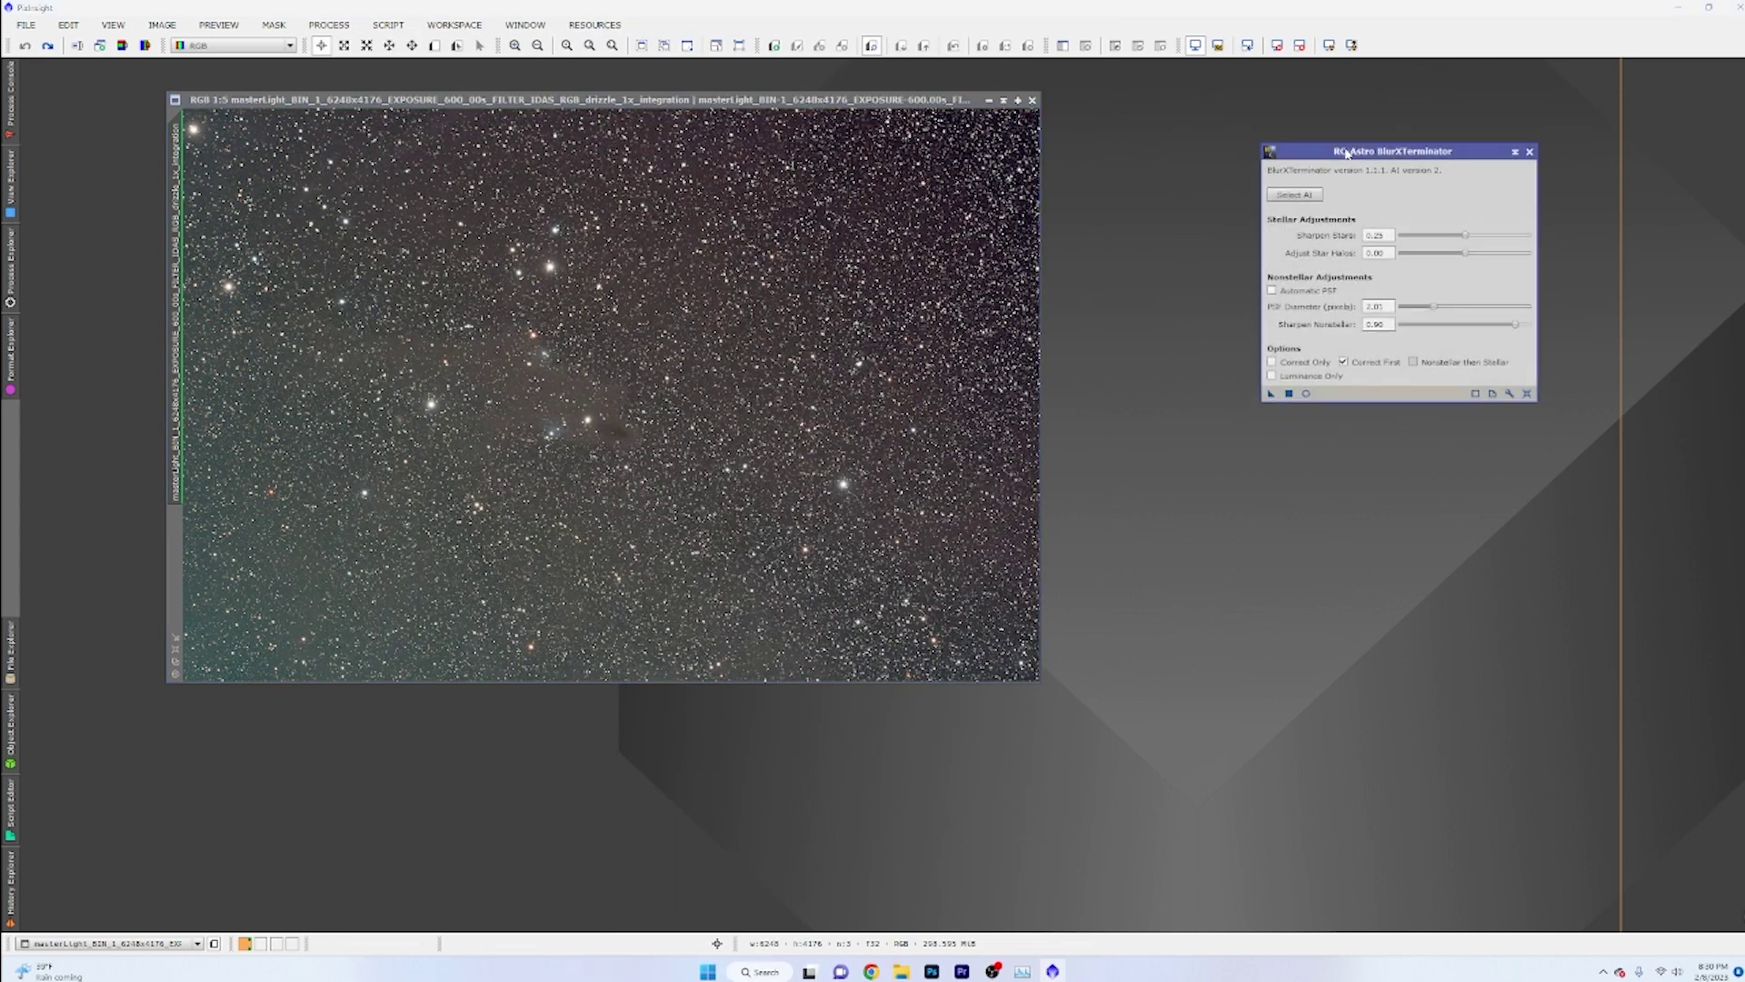
click(1305, 394)
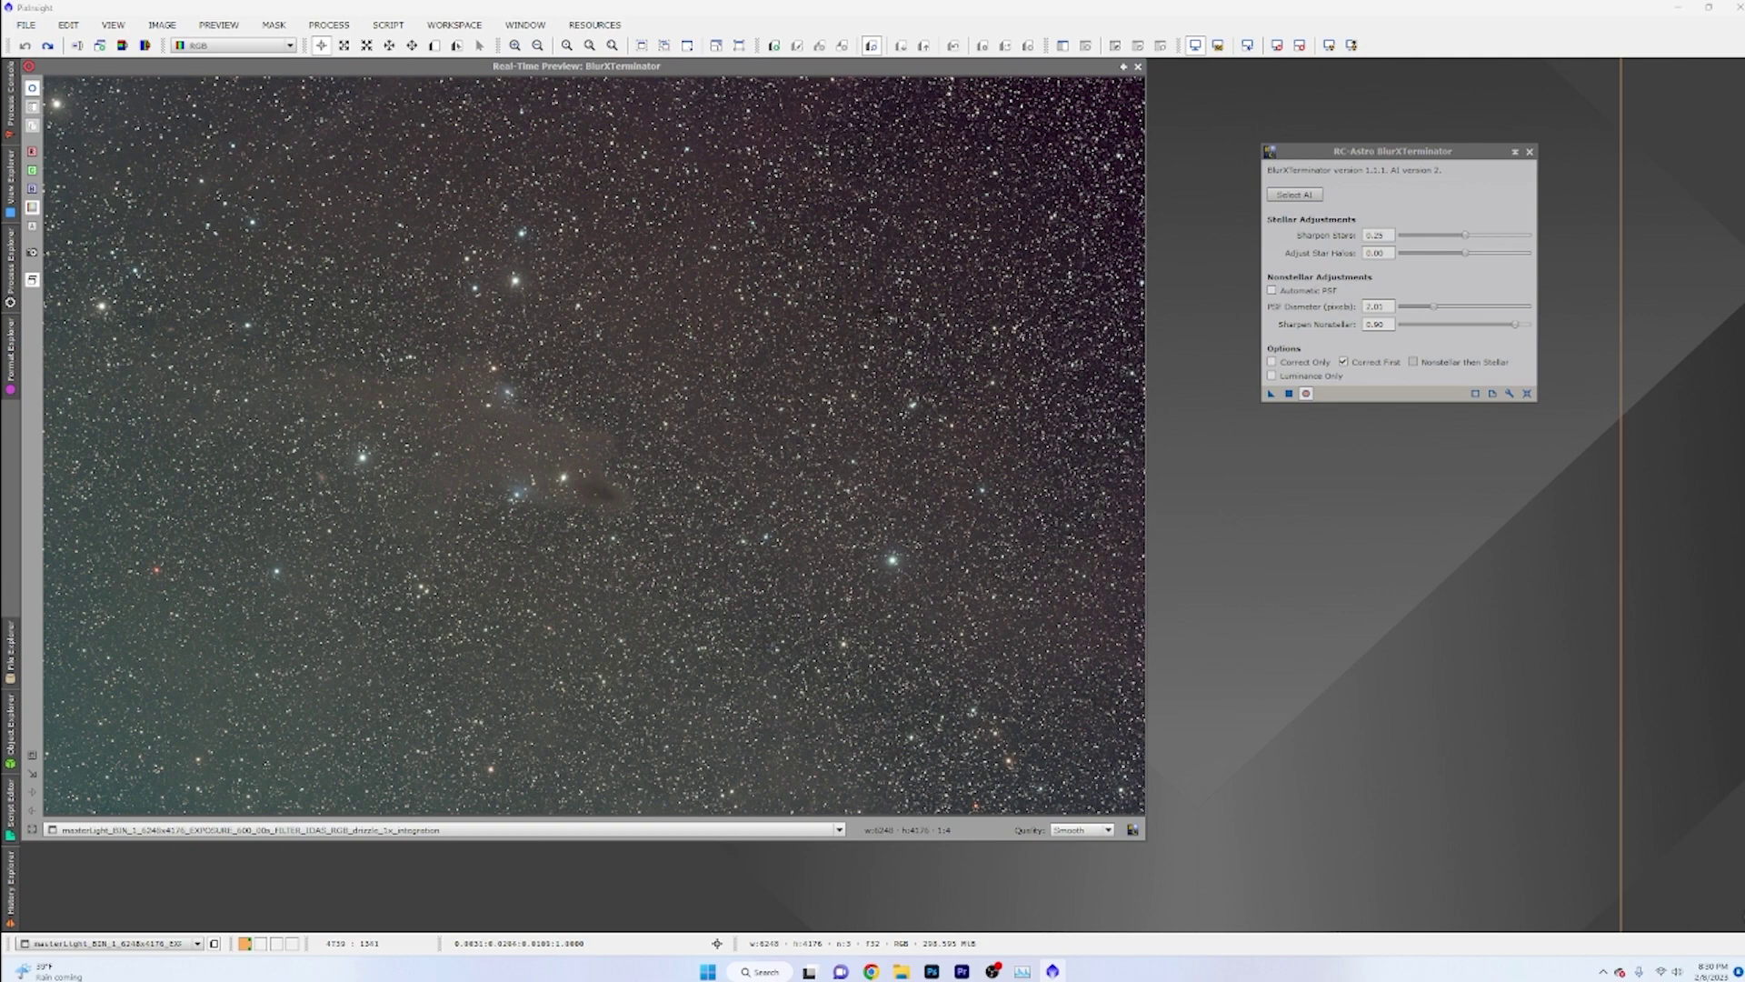
Close the preview and apply BlurXTerminator to the star image while watching Task Manager's GPU load
click(1137, 67)
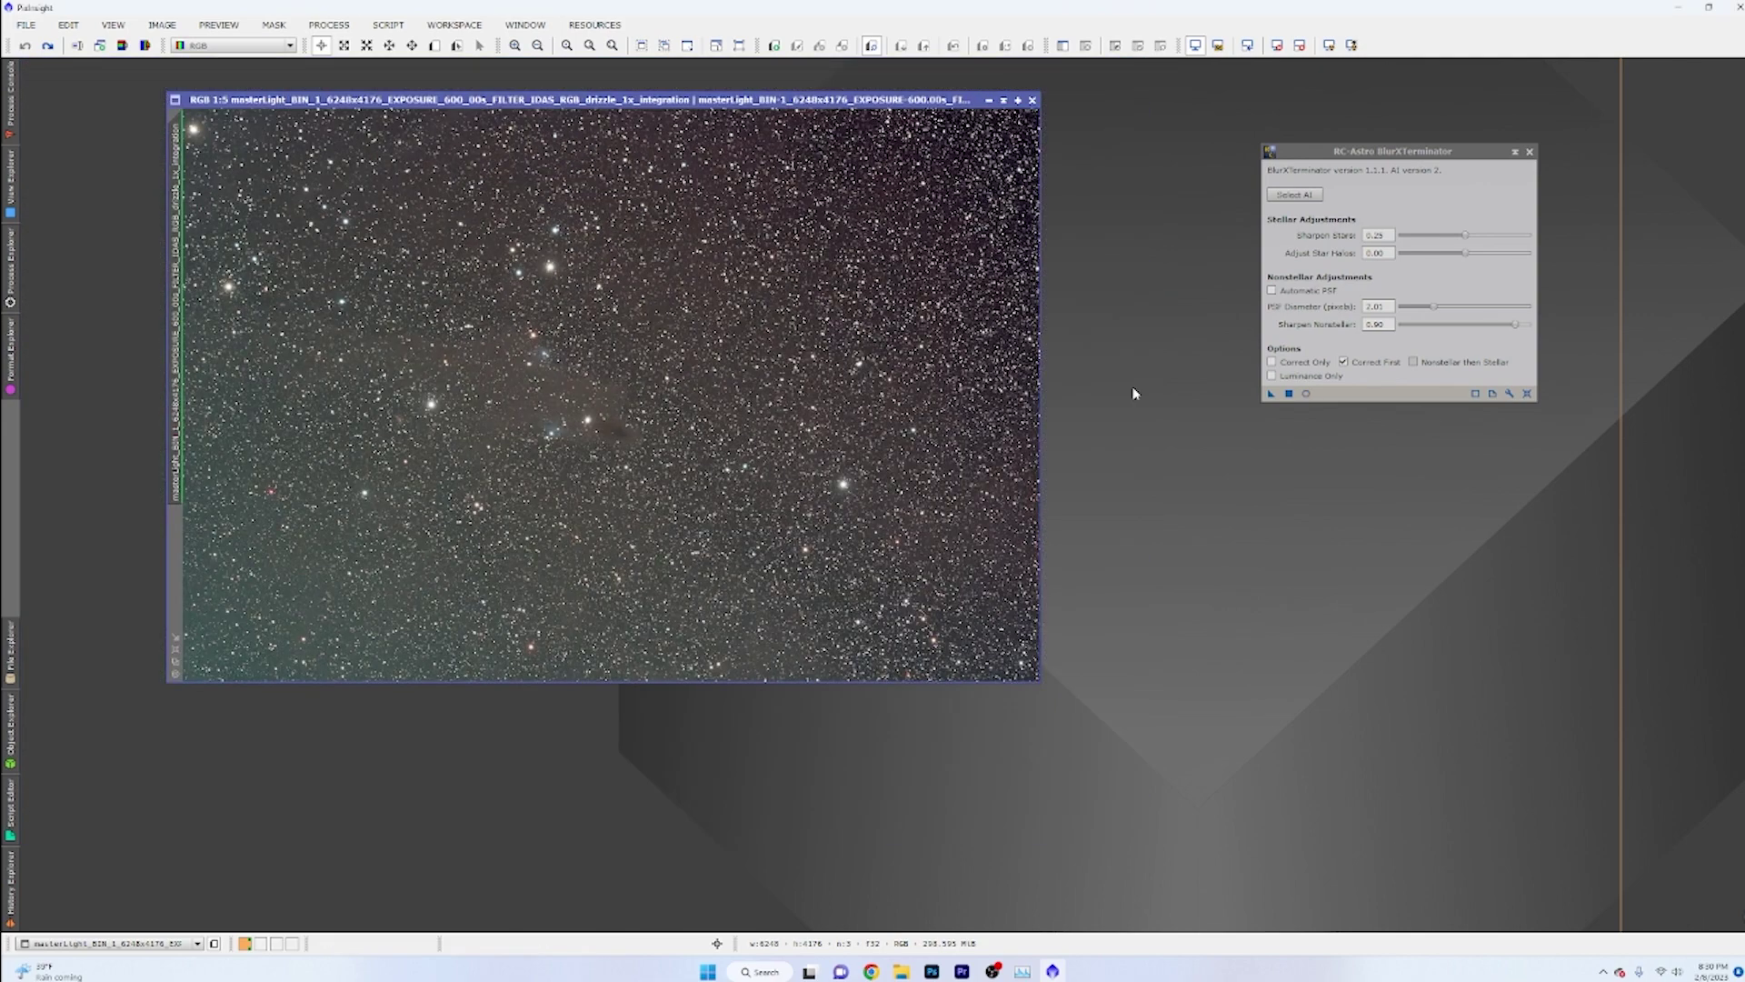
click(1271, 394)
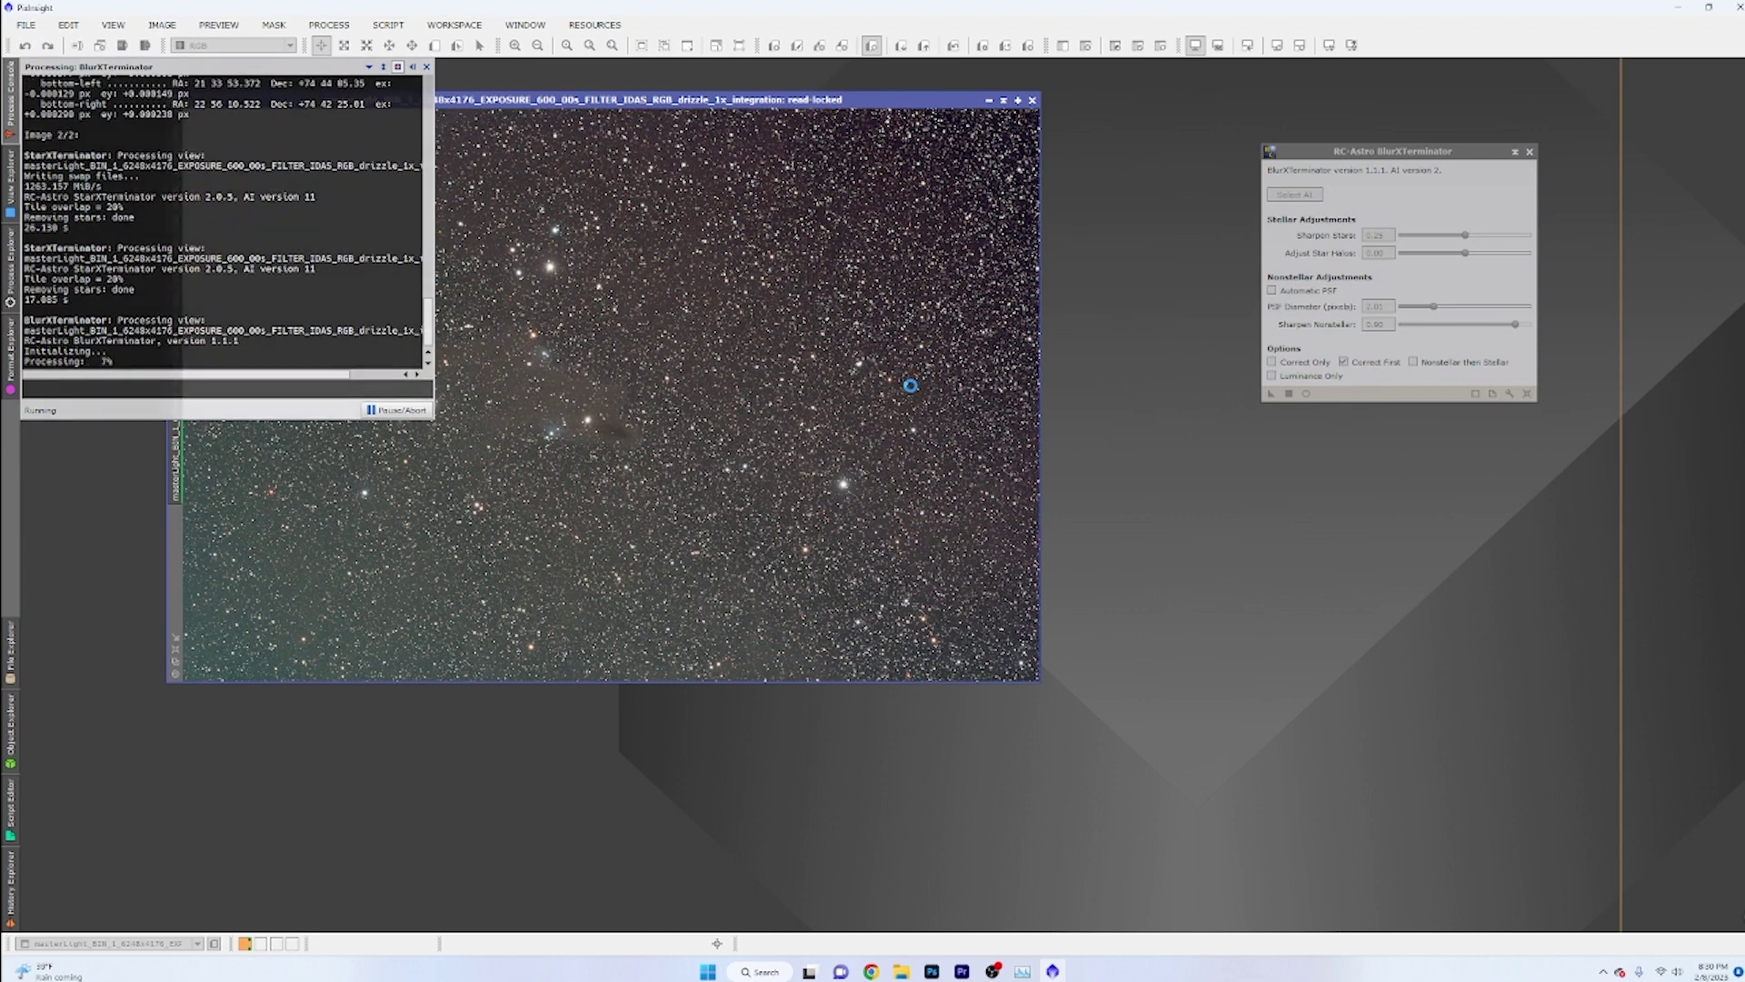
click(1022, 971)
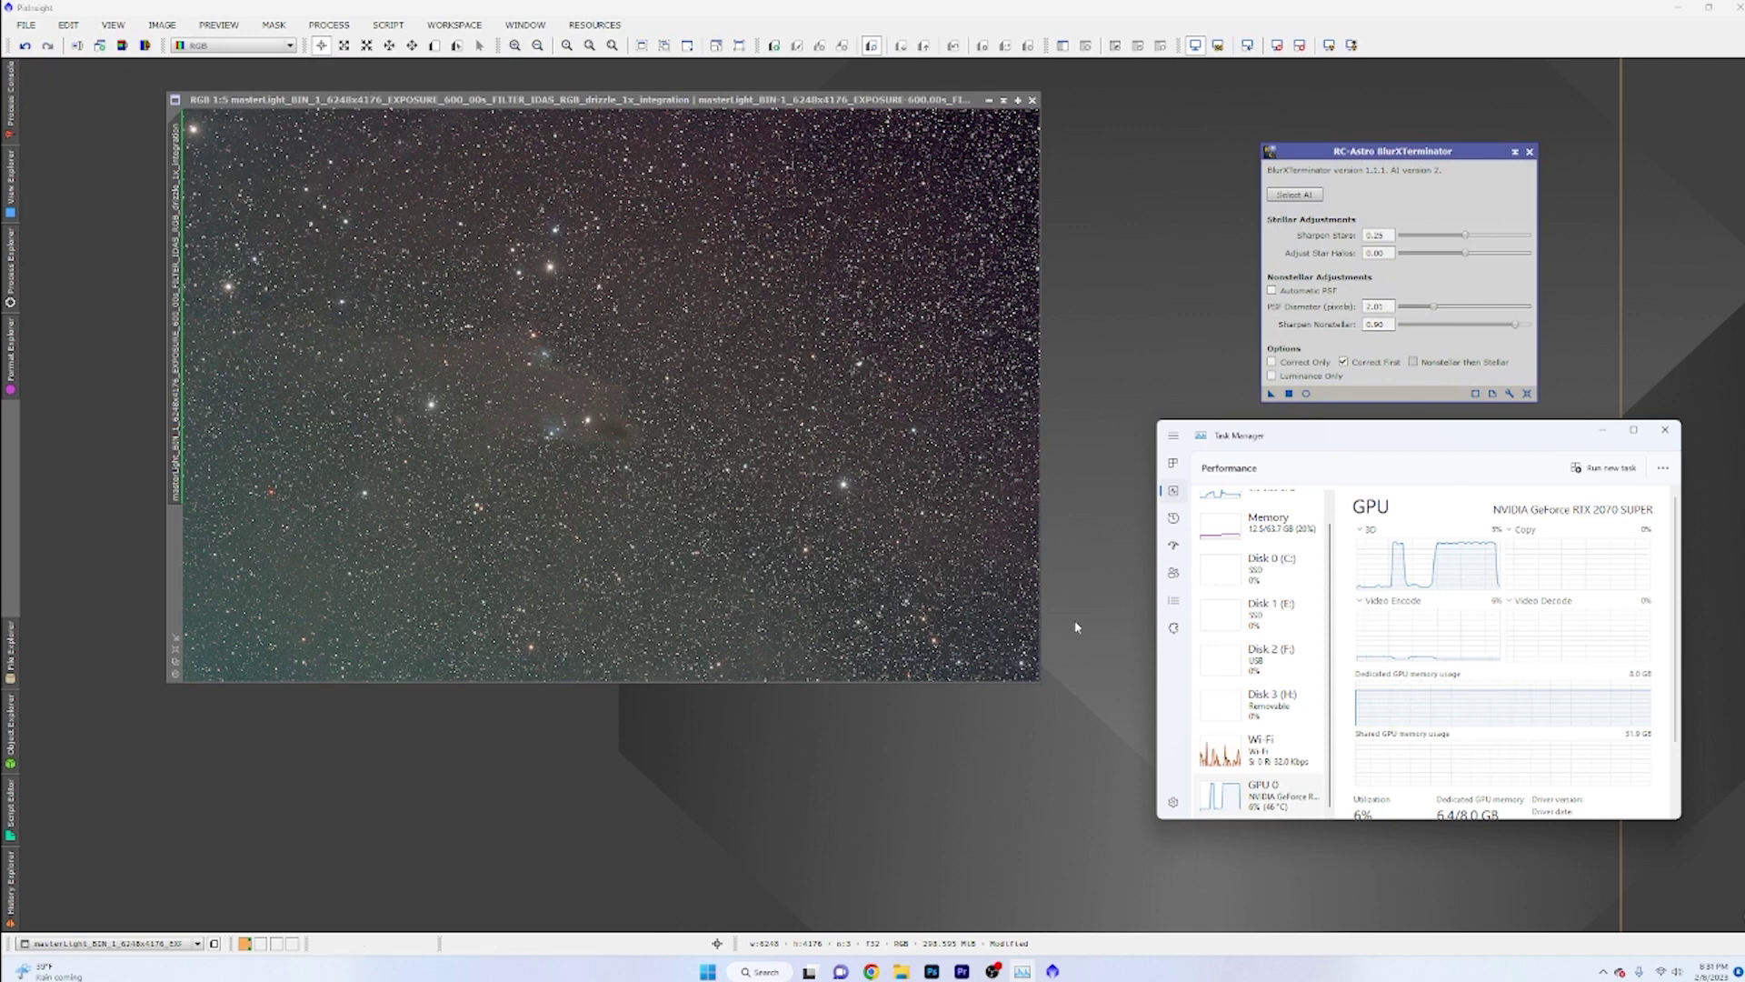
Slide out the Process Console to read BlurXTerminator's 27.338 s completion time
mouse_move(4, 109)
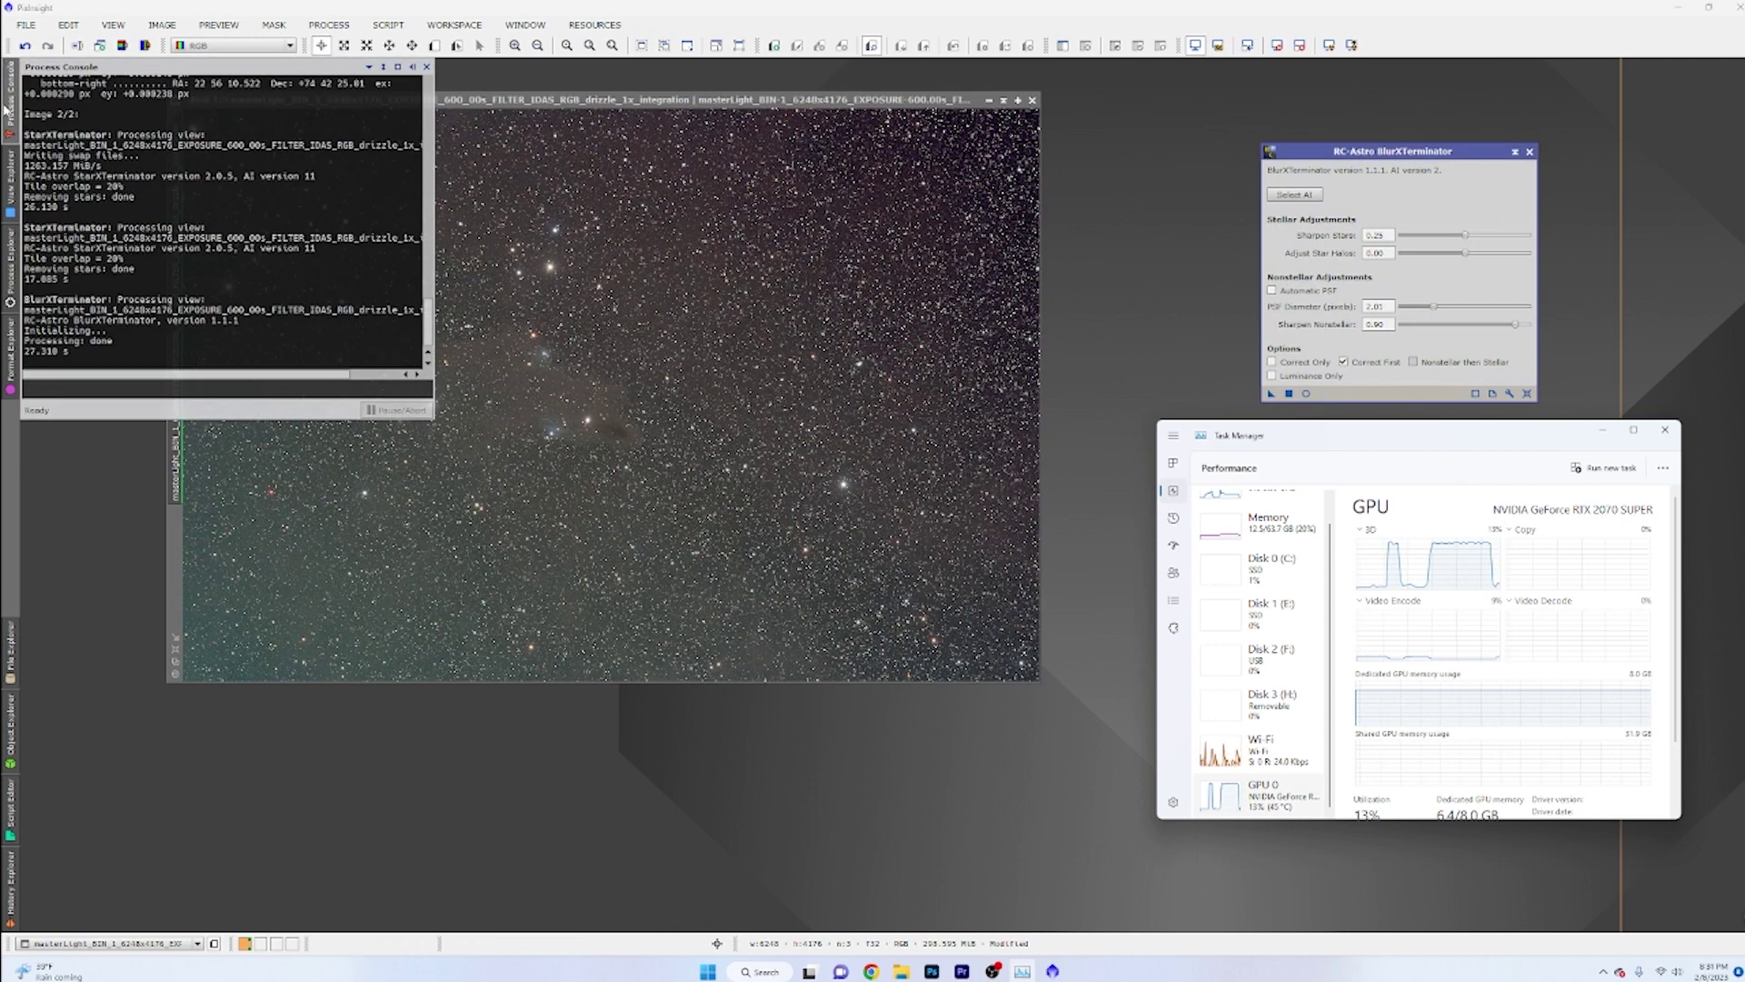